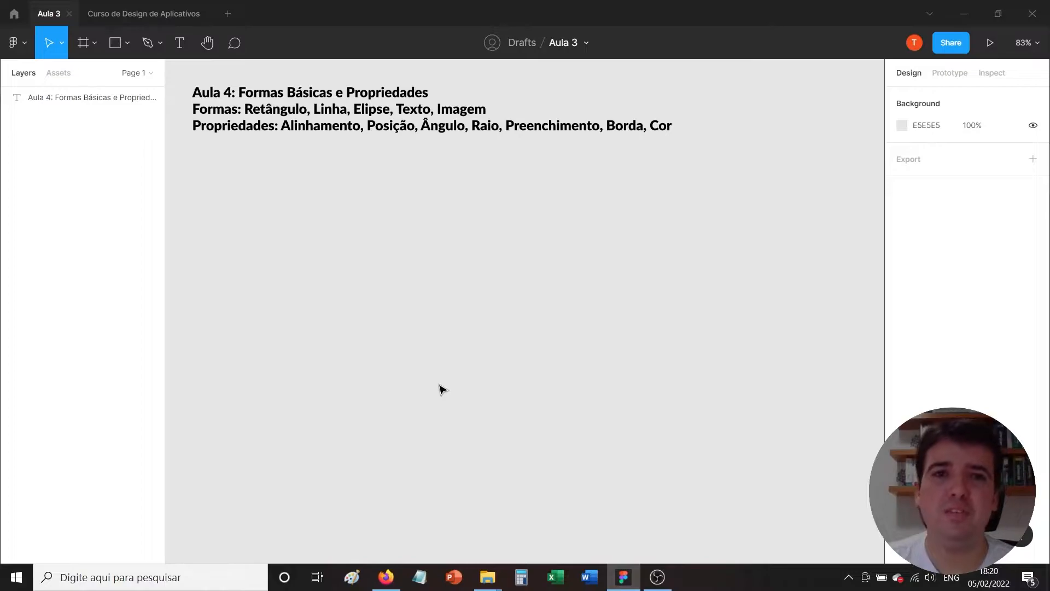
left_click(359, 131)
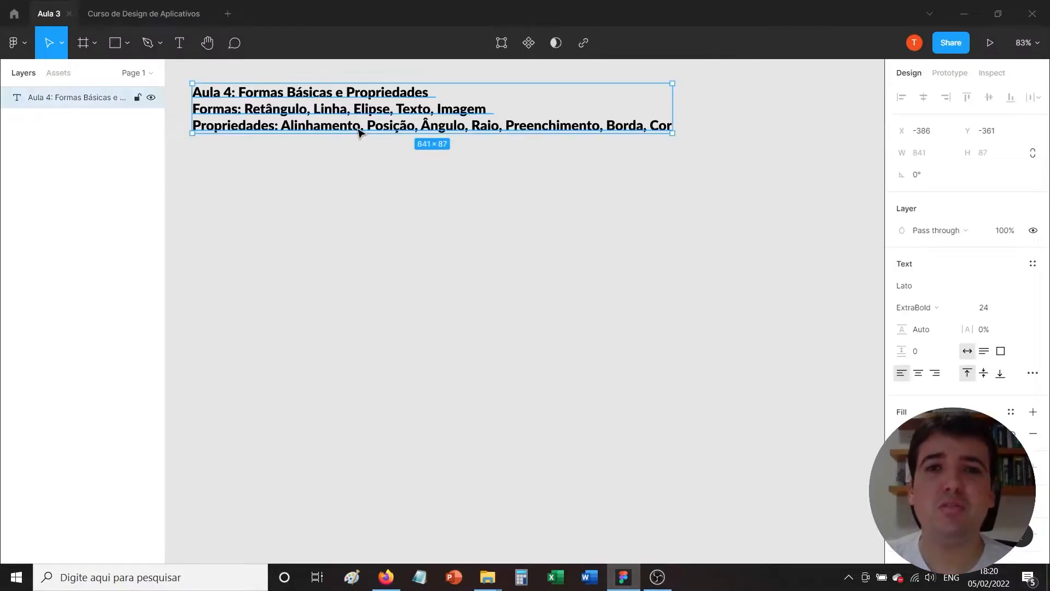
left_click(481, 201)
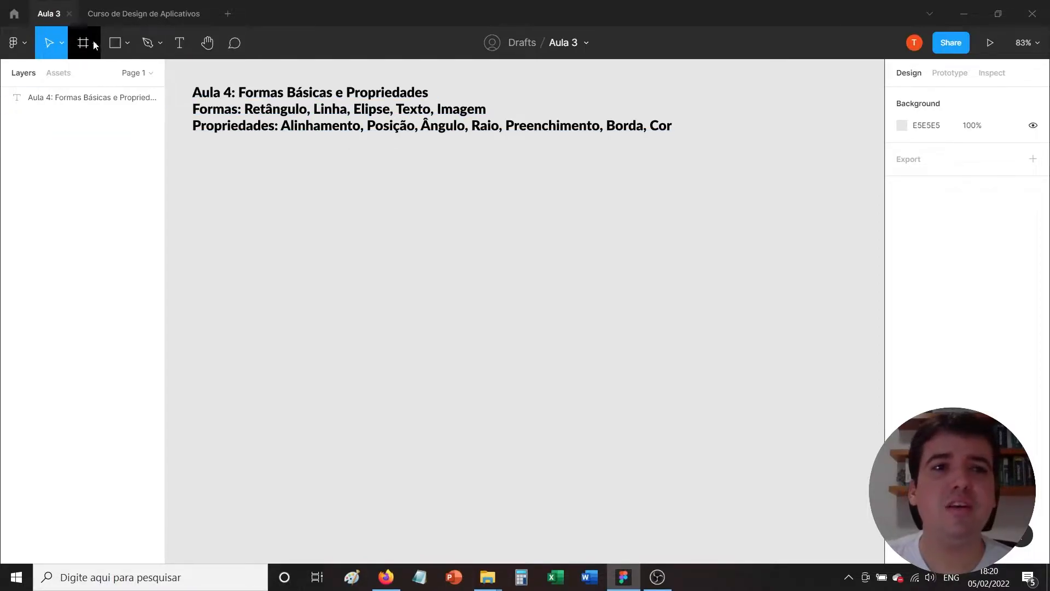
left_click(130, 46)
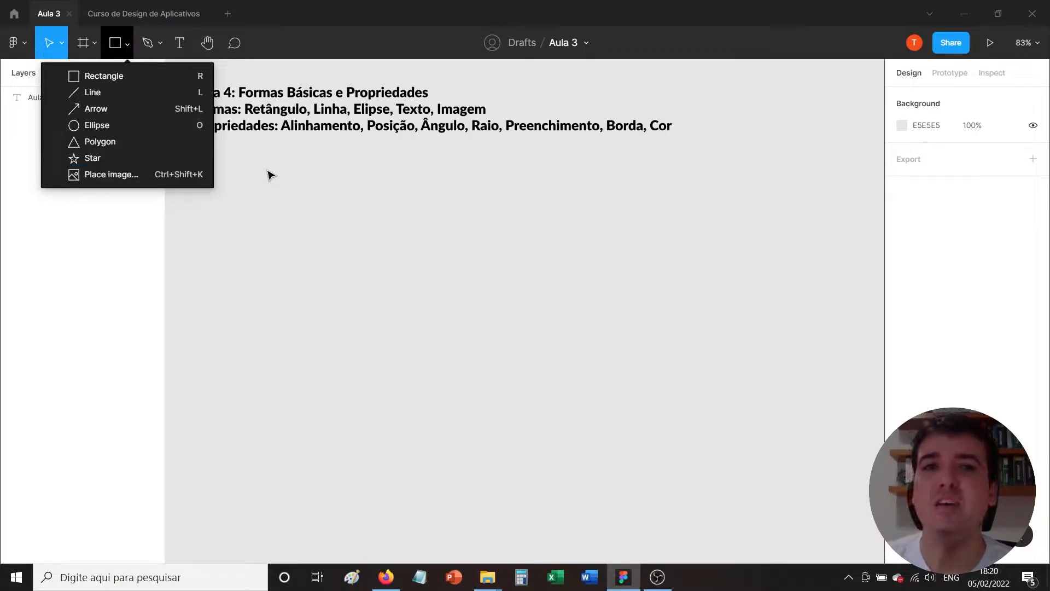
left_click(164, 44)
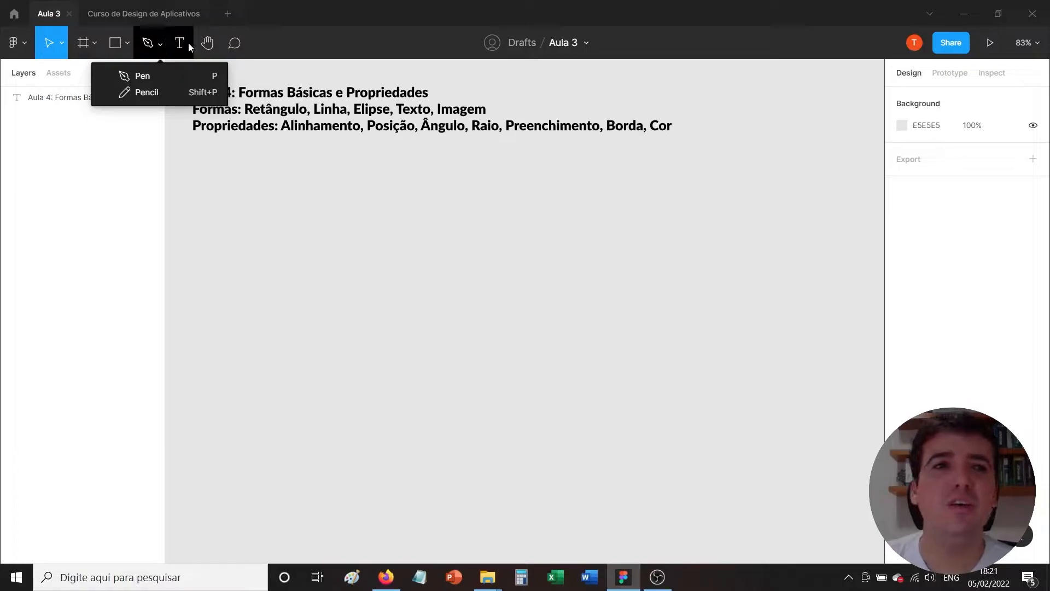
left_click(165, 44)
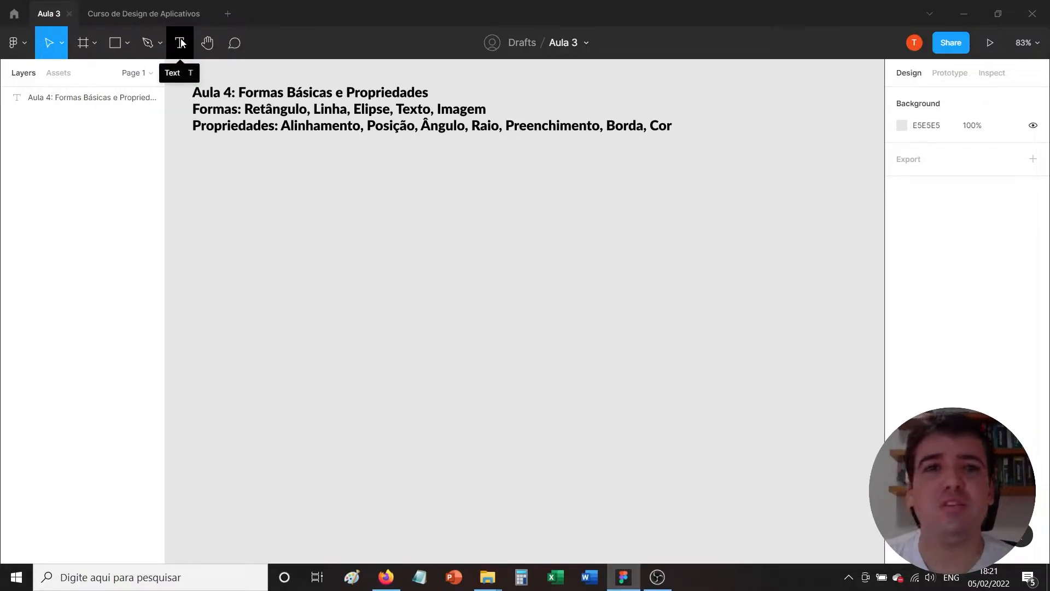
left_click(278, 123)
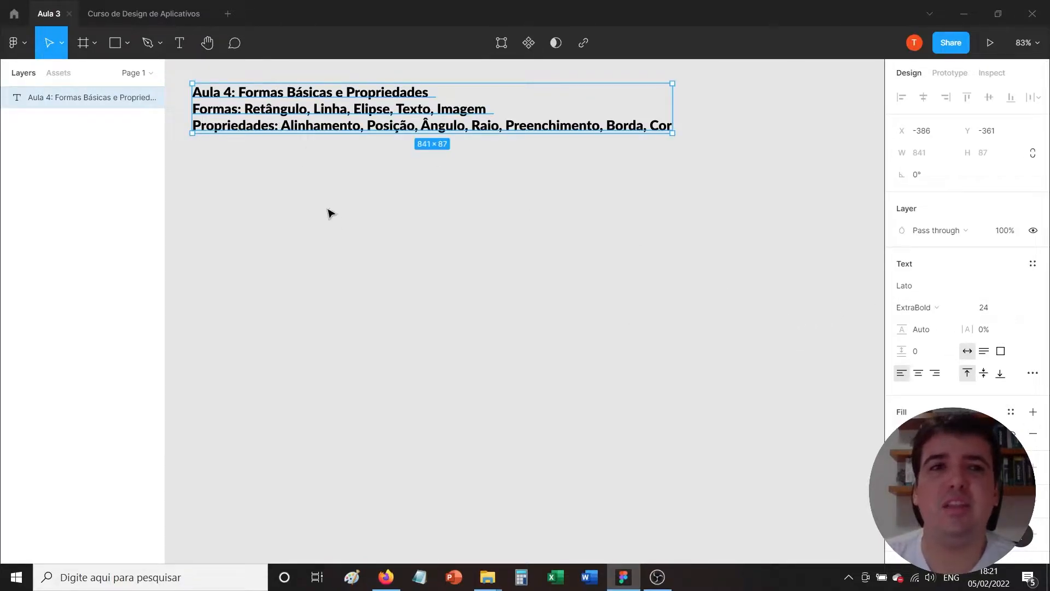
left_click(291, 185)
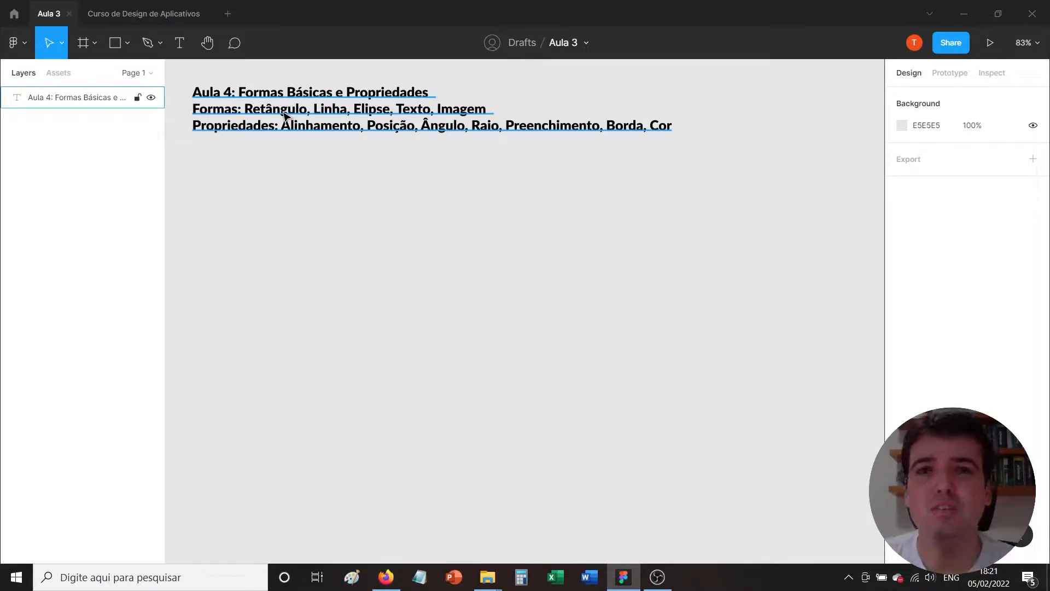
- Draw a rectangle about 291 × 157 below the heading text, toward the left of the canvas
left_click(131, 48)
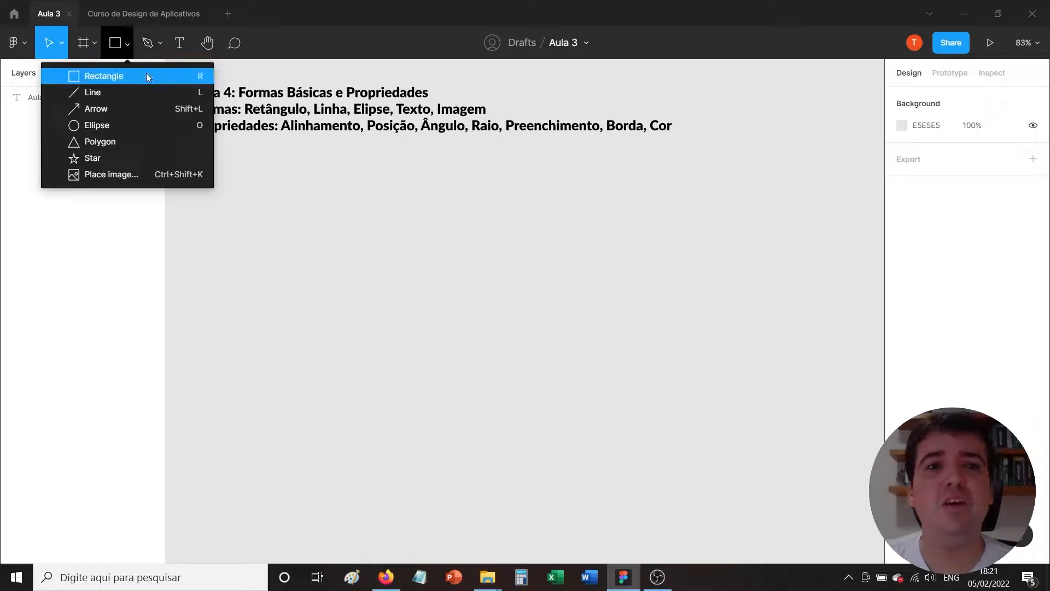
left_click(127, 44)
left_click(126, 42)
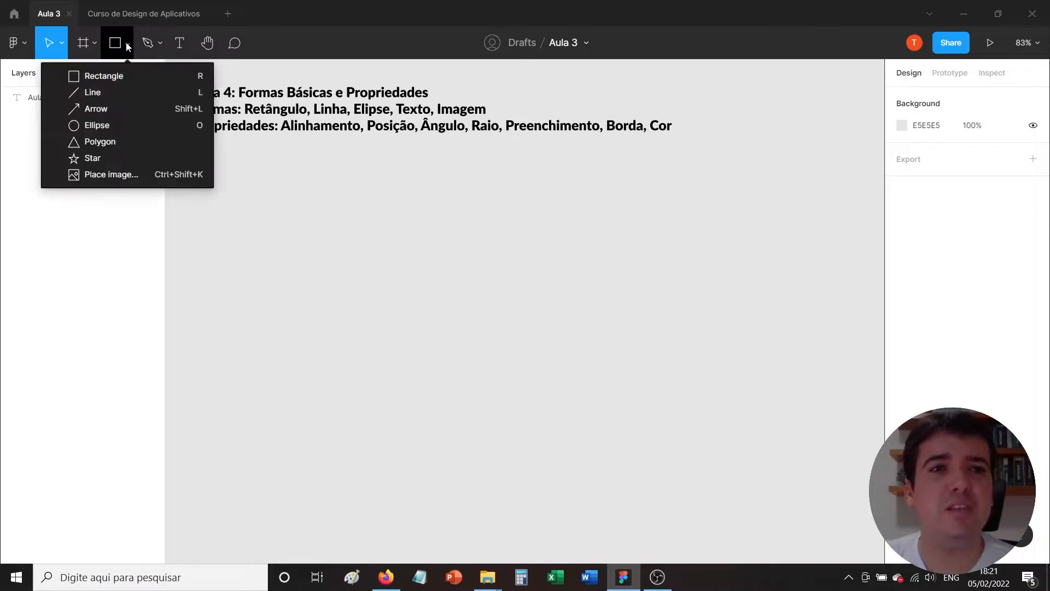
left_click(154, 77)
left_click_drag(253, 206, 420, 296)
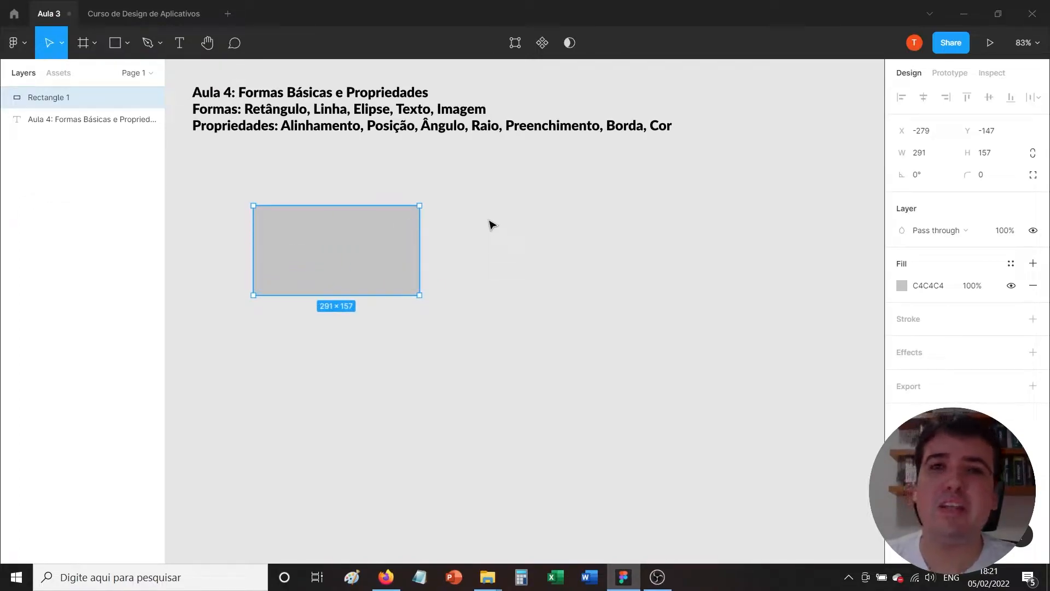
- Draw a second rectangle about 328 × 142 to the right of the first, and a smaller third rectangle below it
key("r")
left_click_drag(480, 169, 668, 249)
key("r")
left_click_drag(537, 307, 645, 378)
left_click(488, 312)
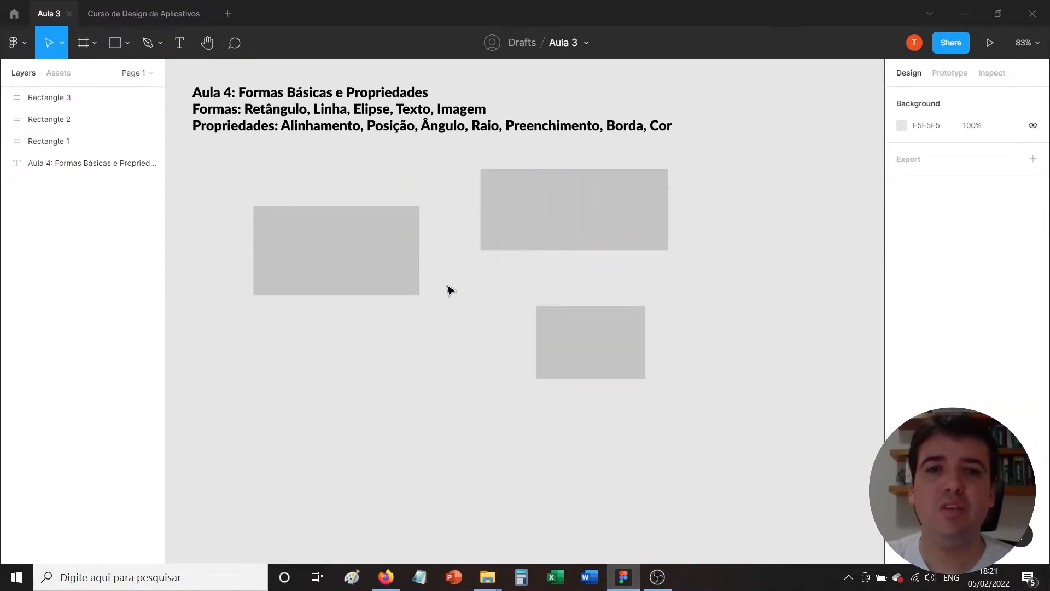
- Set the first rectangle's X position to -179
left_click(399, 249)
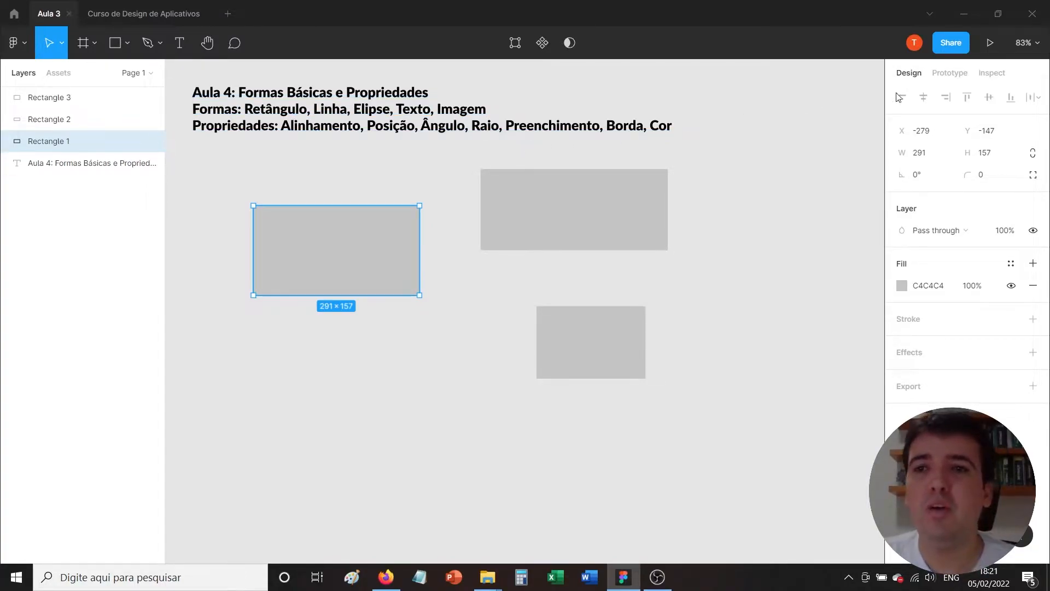
left_click(946, 136)
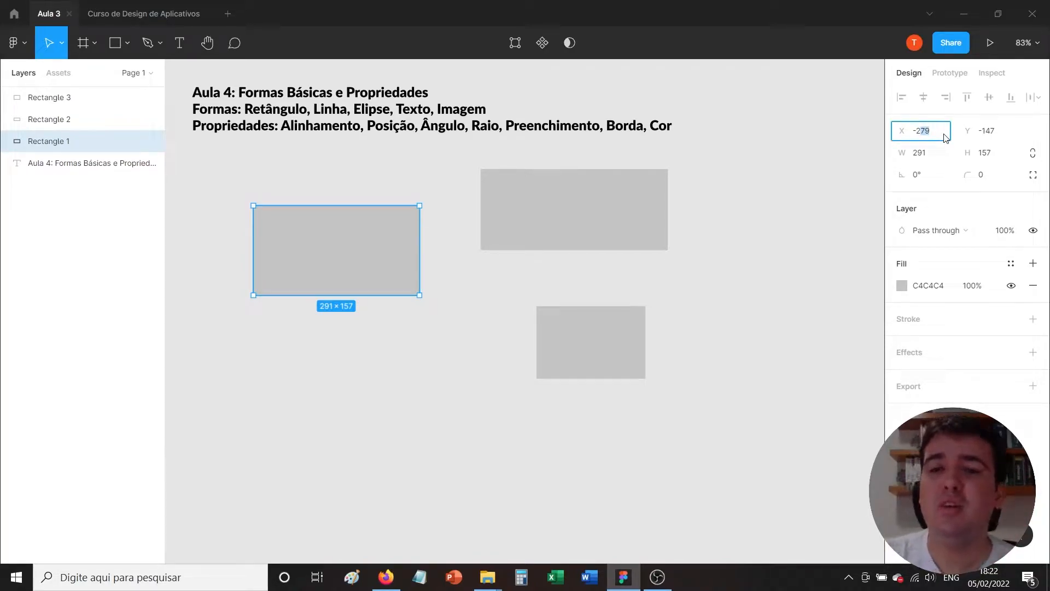
key("BackSpace")
key("BackSpace")
type("179")
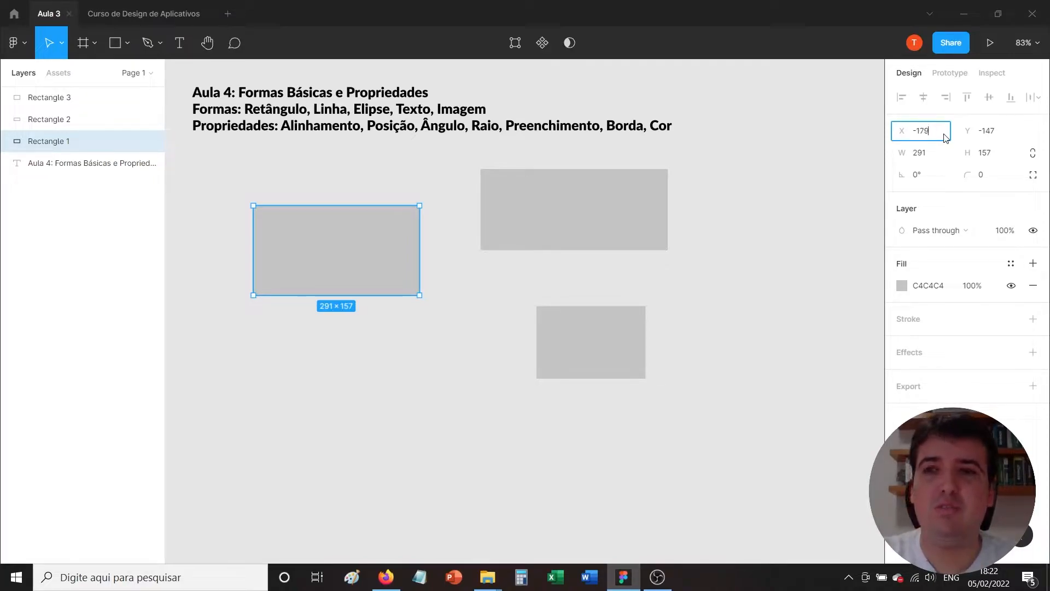
key("Return")
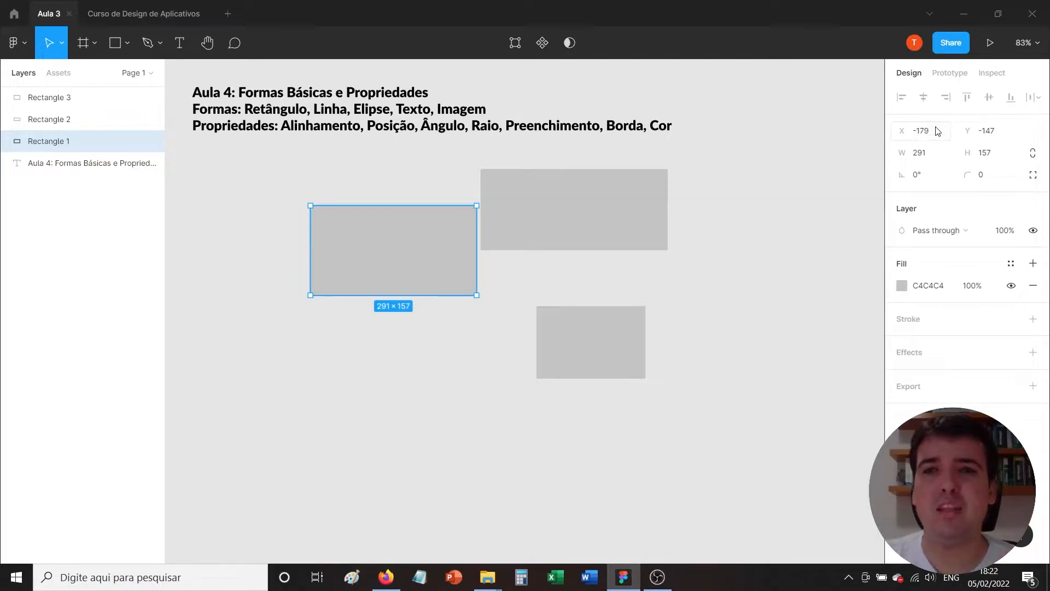
- Shift the first rectangle horizontally by setting its X position to 0, 100 and finally 200
left_click(896, 131)
type("0")
key("Return")
left_click(894, 131)
type("100")
key("Return")
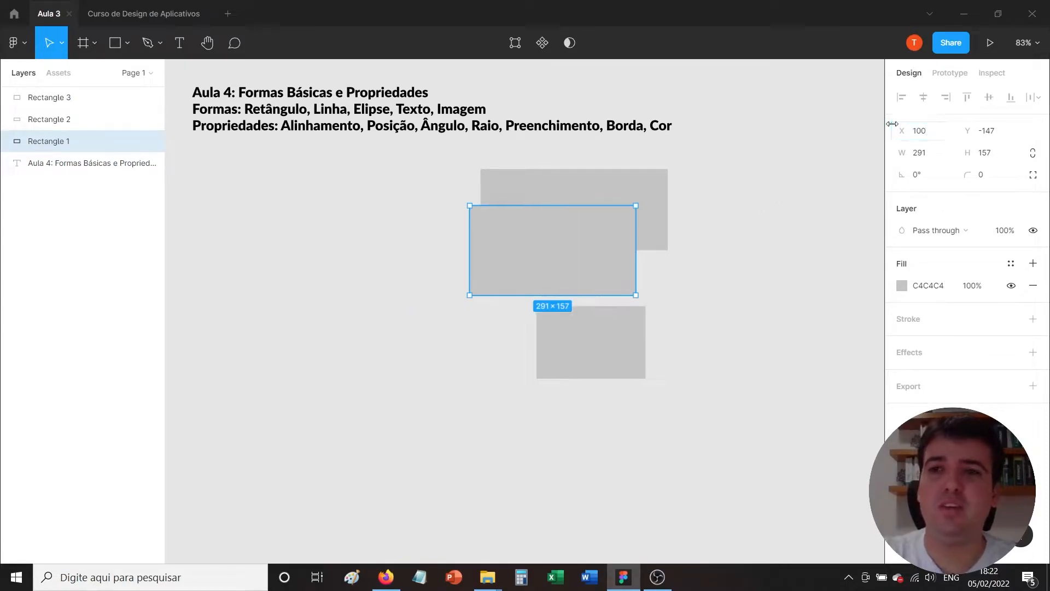
left_click(898, 133)
type("200")
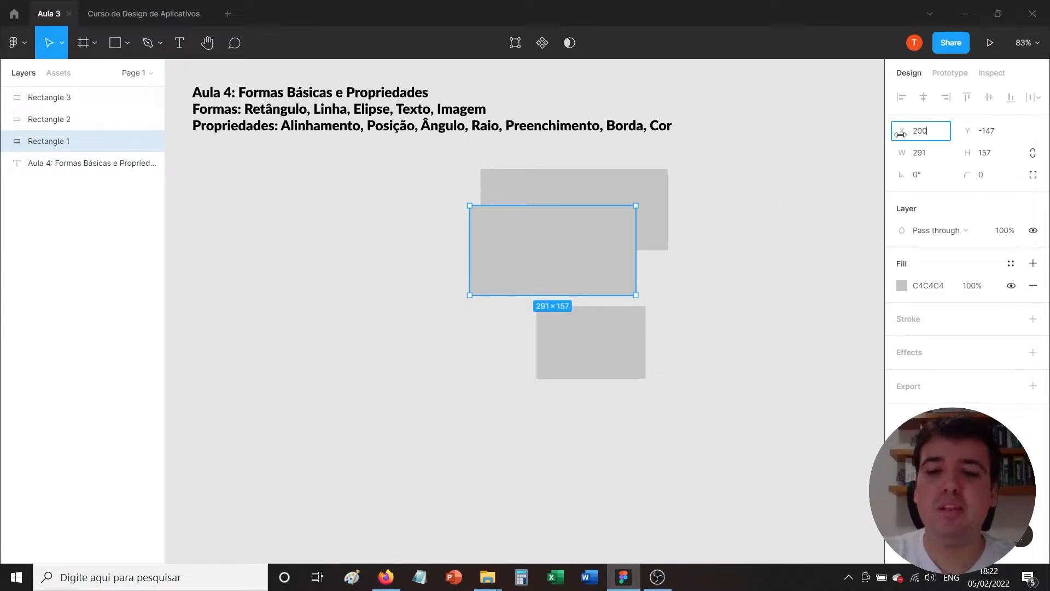
key("Return")
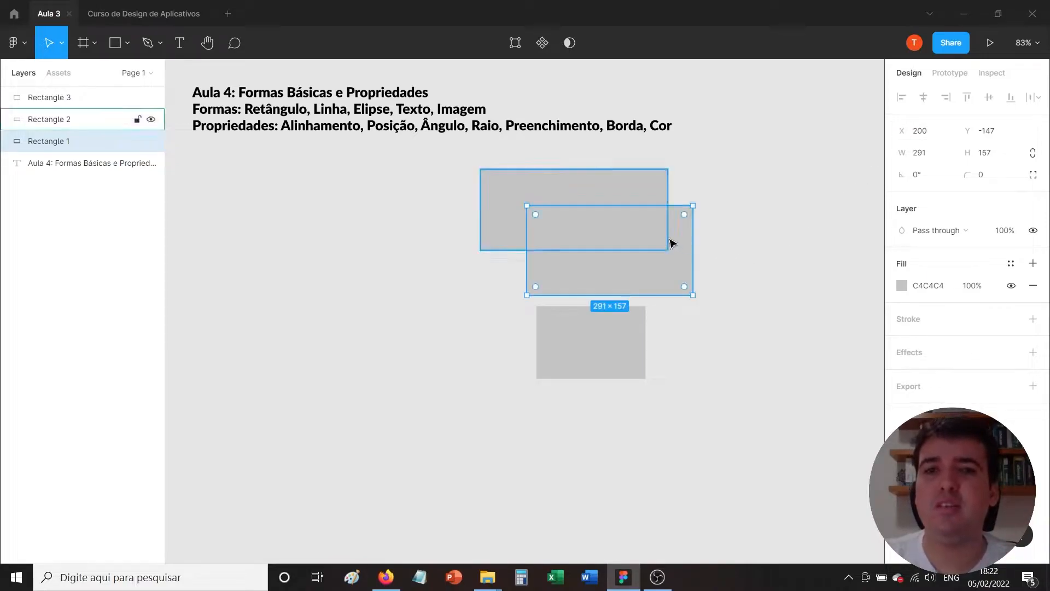
- Move the first rectangle back to the left part of the canvas, clear of the other two rectangles
left_click_drag(664, 273, 387, 251)
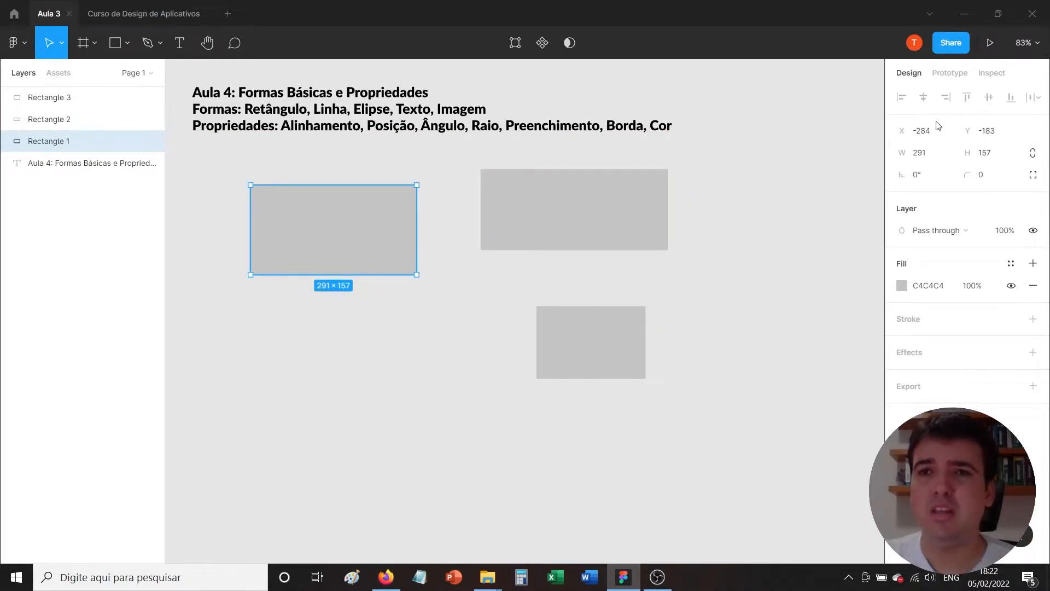
left_click_drag(389, 225, 327, 243)
- Set the second rectangle's width to 500 and its height to 50
left_click(574, 223)
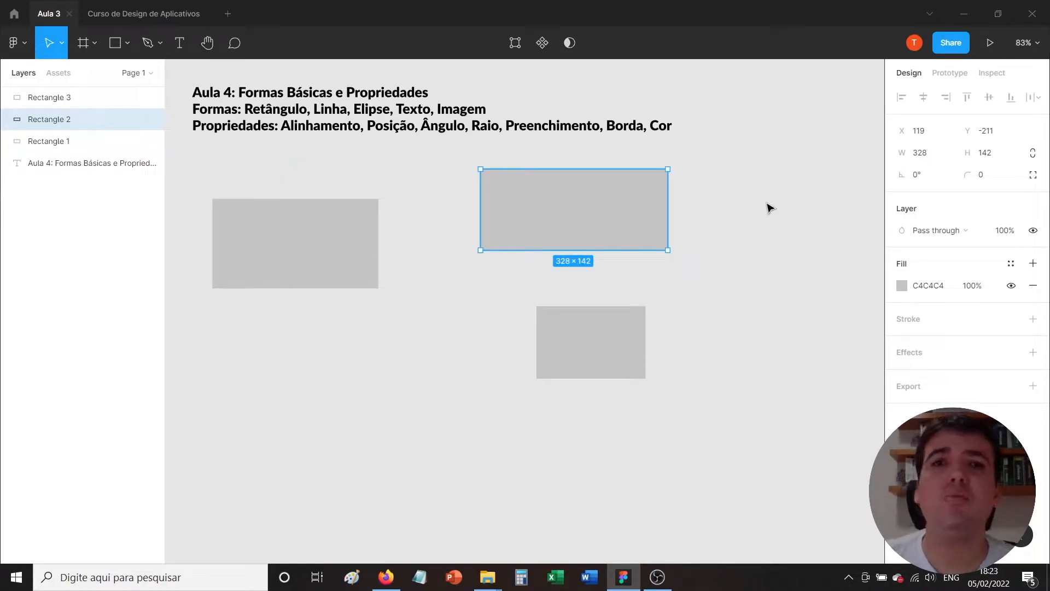
left_click(928, 161)
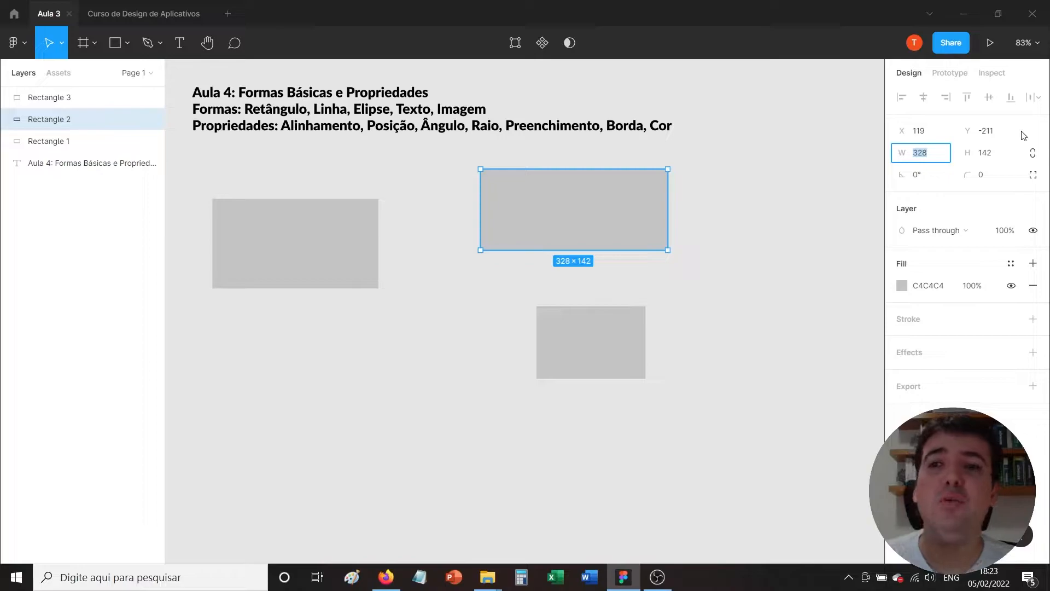
type("500")
key("Return")
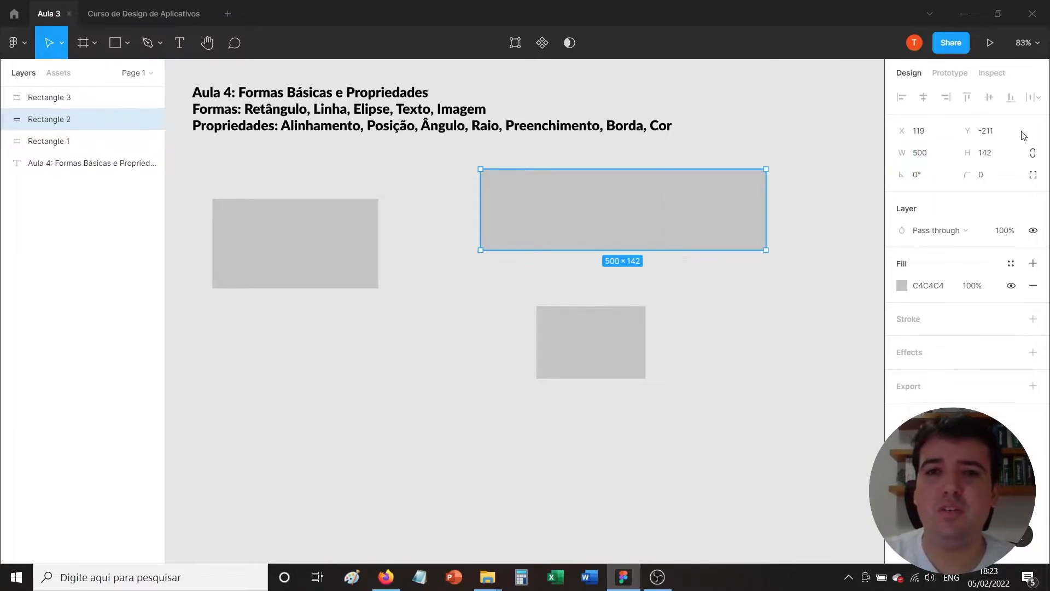
left_click(1001, 155)
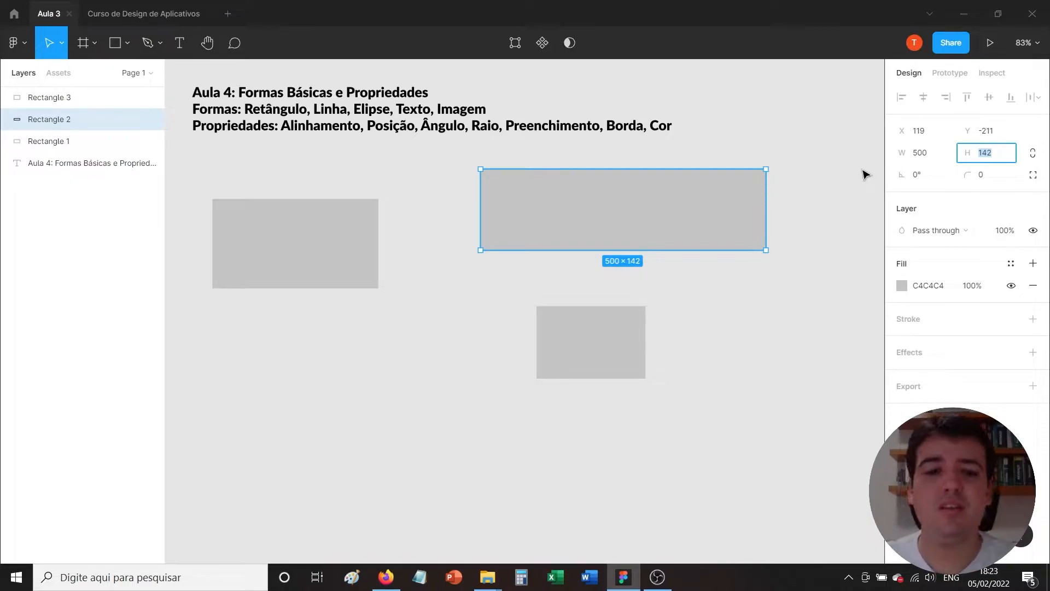
type("50")
key("Return")
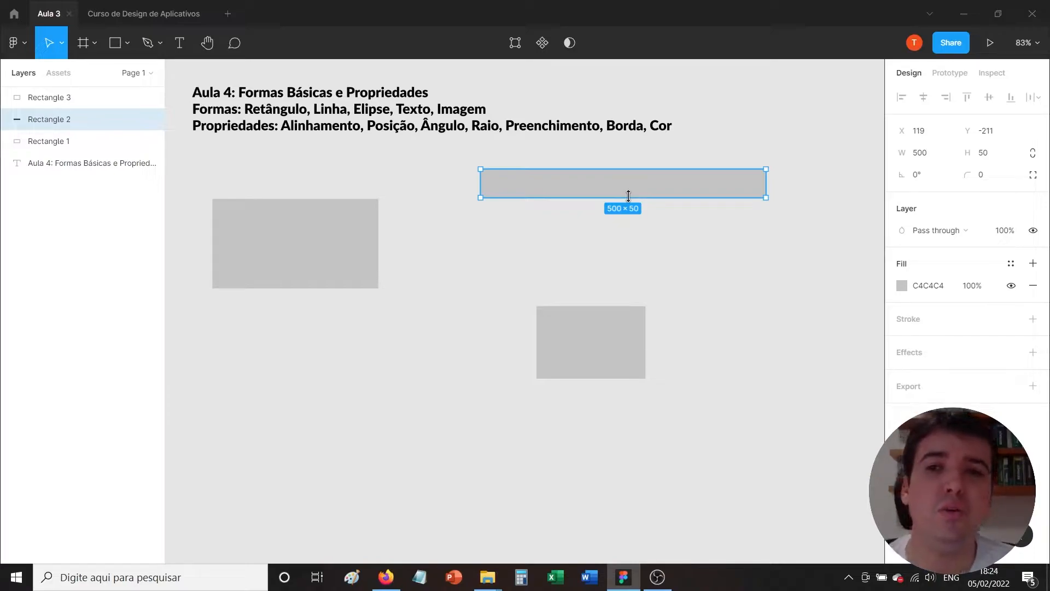
- Resize the second rectangle freehand by its edges and a corner to about 415 × 126
mouse_move(624, 191)
left_mouse_down()
mouse_move(624, 179)
mouse_move(640, 268)
mouse_move(642, 223)
mouse_move(635, 258)
mouse_move(633, 220)
mouse_move(614, 192)
mouse_move(655, 219)
mouse_move(621, 201)
left_mouse_up()
mouse_move(613, 244)
left_mouse_down()
mouse_move(614, 261)
mouse_move(617, 253)
left_mouse_up()
left_click_drag(756, 223, 732, 224)
mouse_move(596, 196)
left_mouse_down()
mouse_move(583, 159)
mouse_move(600, 185)
left_mouse_up()
mouse_move(468, 216)
left_mouse_down()
mouse_move(436, 215)
mouse_move(472, 228)
left_mouse_up()
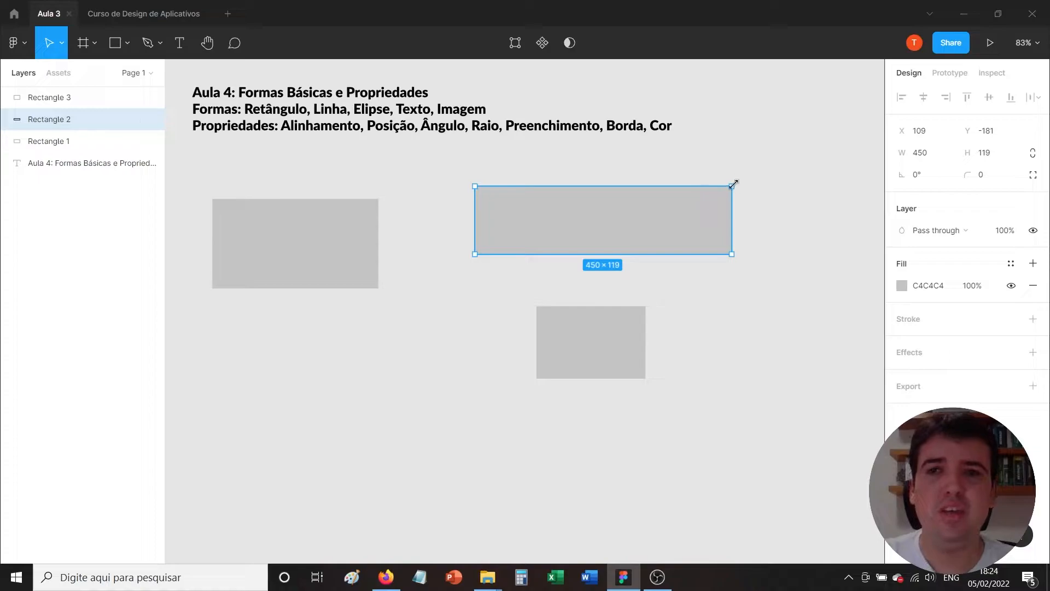
mouse_move(474, 186)
left_mouse_down()
mouse_move(453, 157)
mouse_move(517, 141)
mouse_move(566, 180)
mouse_move(535, 211)
mouse_move(481, 190)
mouse_move(504, 146)
mouse_move(547, 153)
mouse_move(556, 209)
mouse_move(481, 184)
mouse_move(495, 182)
left_mouse_up()
- Rotate the second rectangle to 30° and then to 45°
left_click(933, 180)
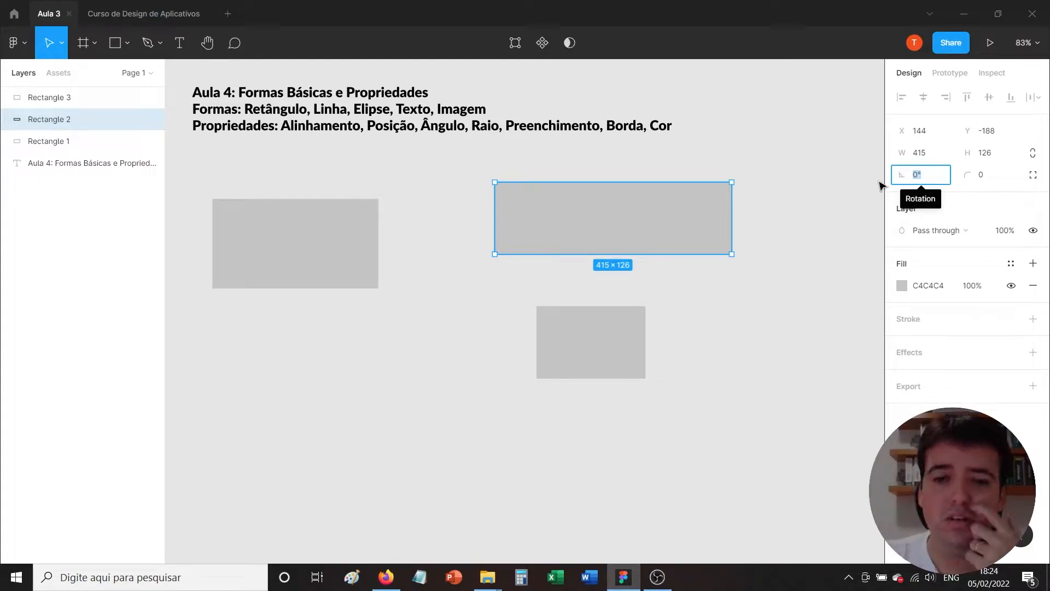
type("30")
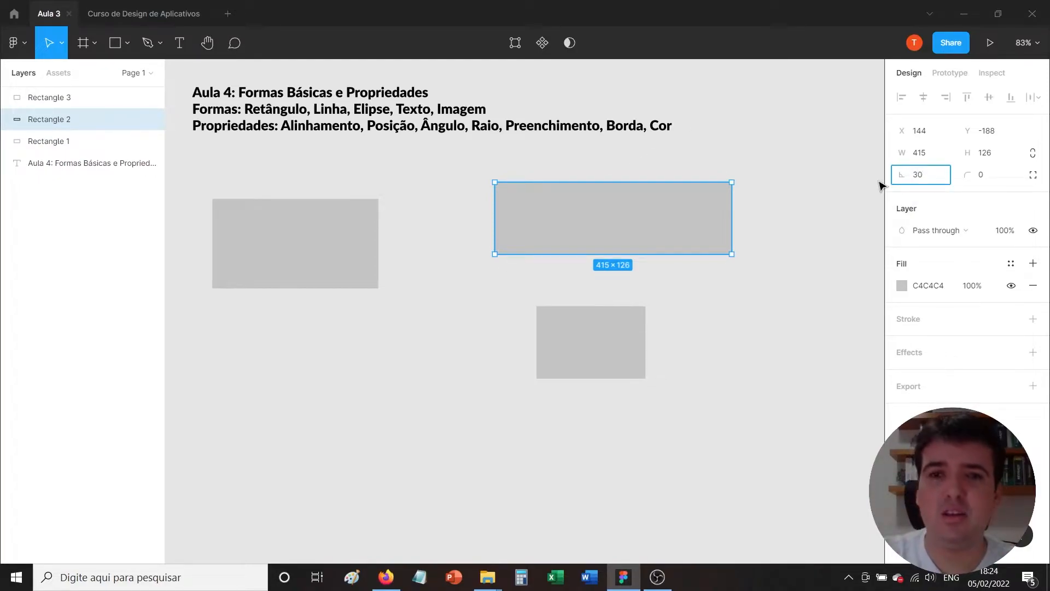
key("Return")
left_click(937, 177)
type("45")
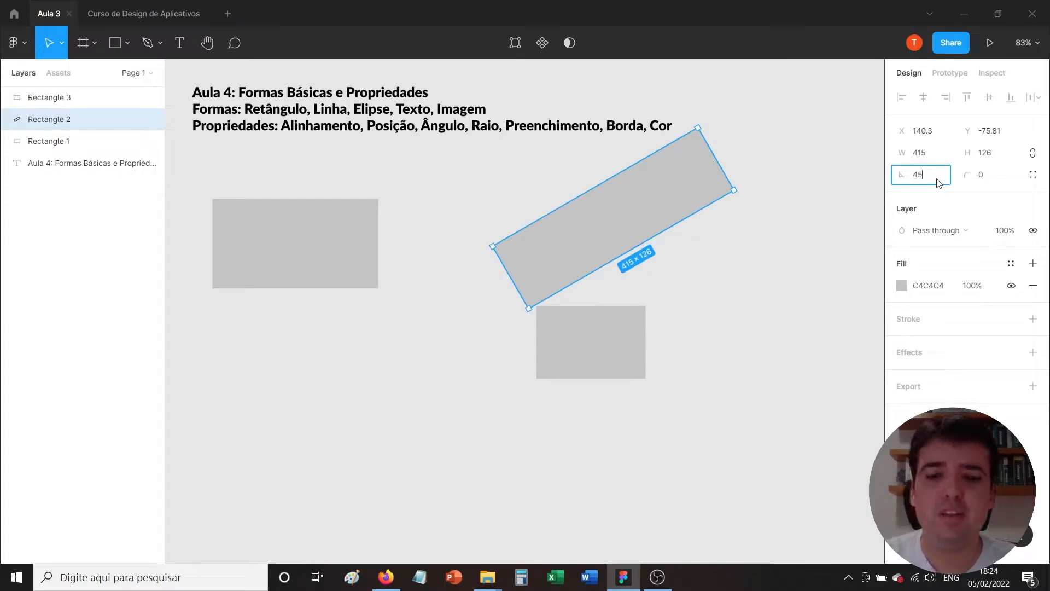
key("Return")
- Set the second rectangle's rotation to 90° and then to 180°
left_click(922, 175)
type("90")
key("Return")
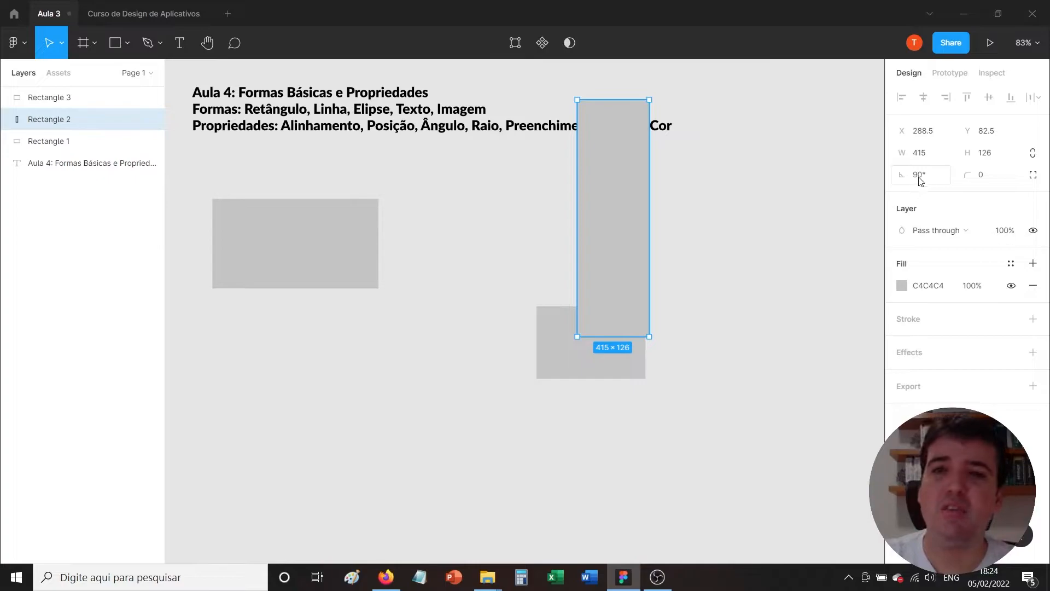
left_click(930, 176)
type("180")
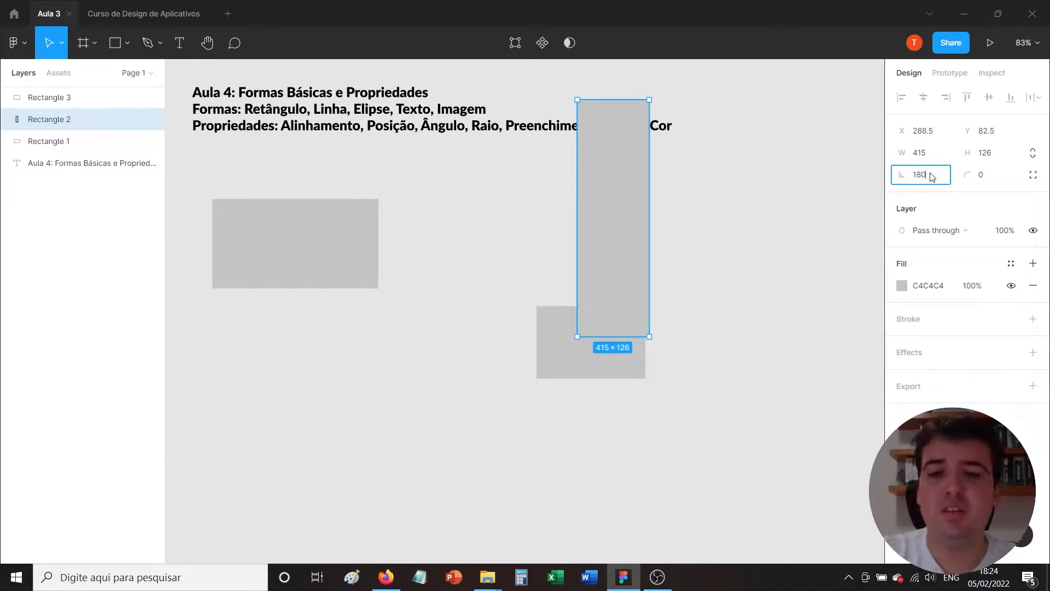
key("Return")
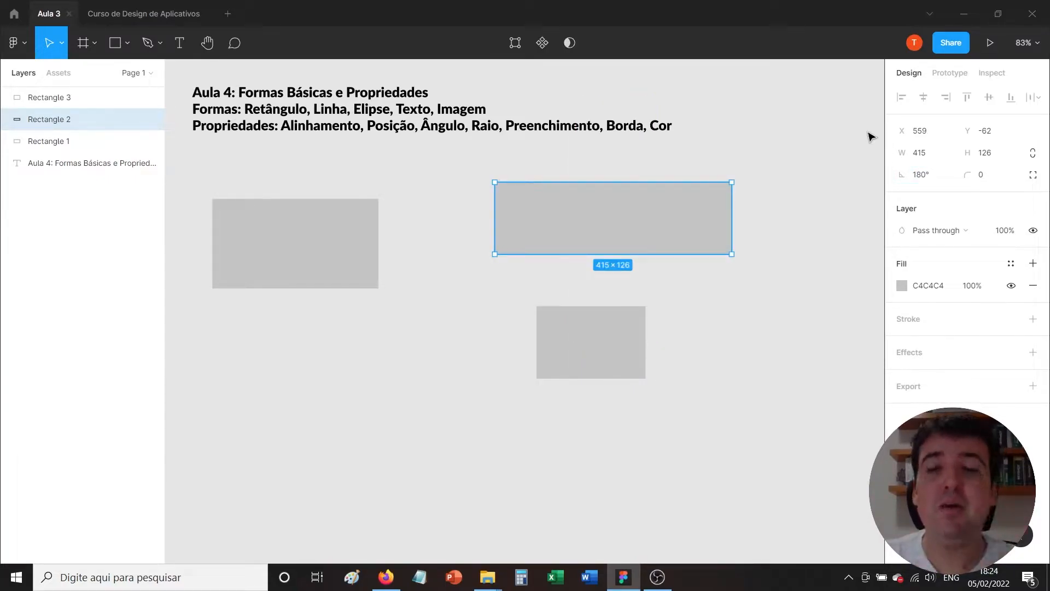
- Reset the second rectangle's rotation to 0°
left_click(933, 176)
type("0")
key("Return")
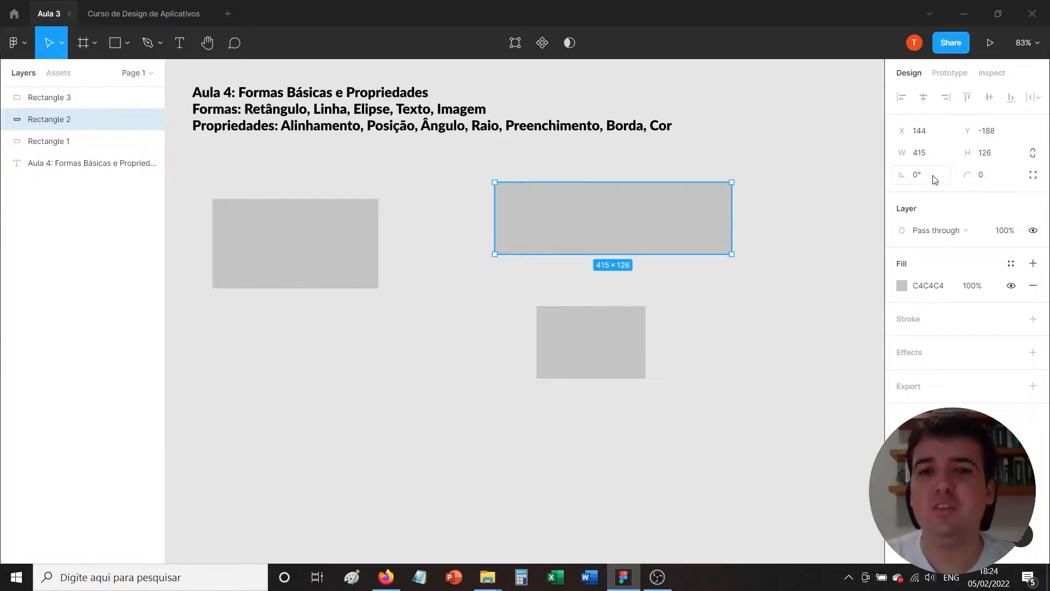
- Round the second rectangle's corners with a radius of 10 and deselect it
left_click(996, 181)
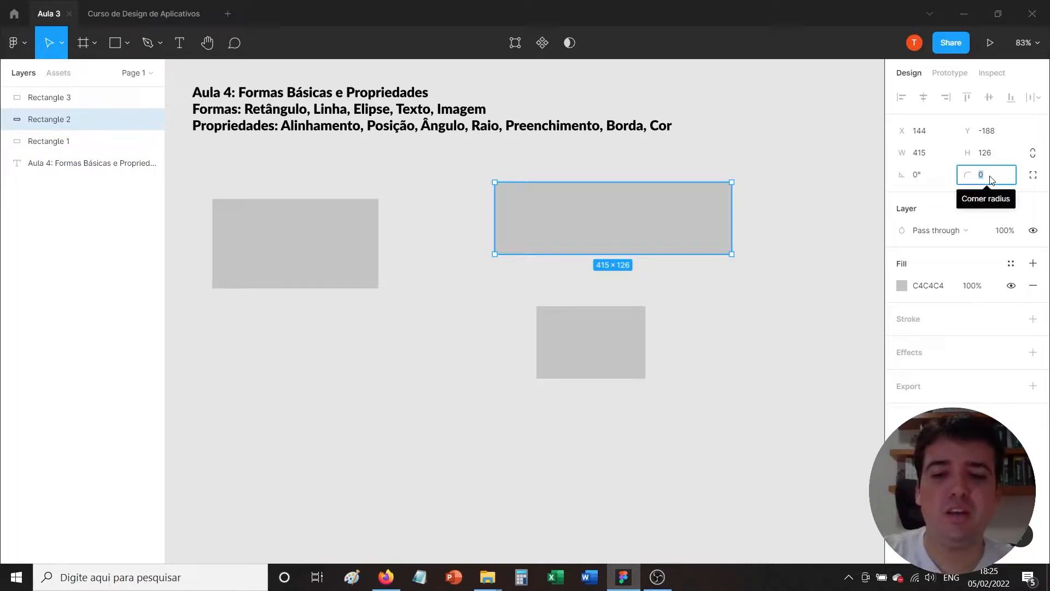
type("10")
key("Return")
left_click(569, 168)
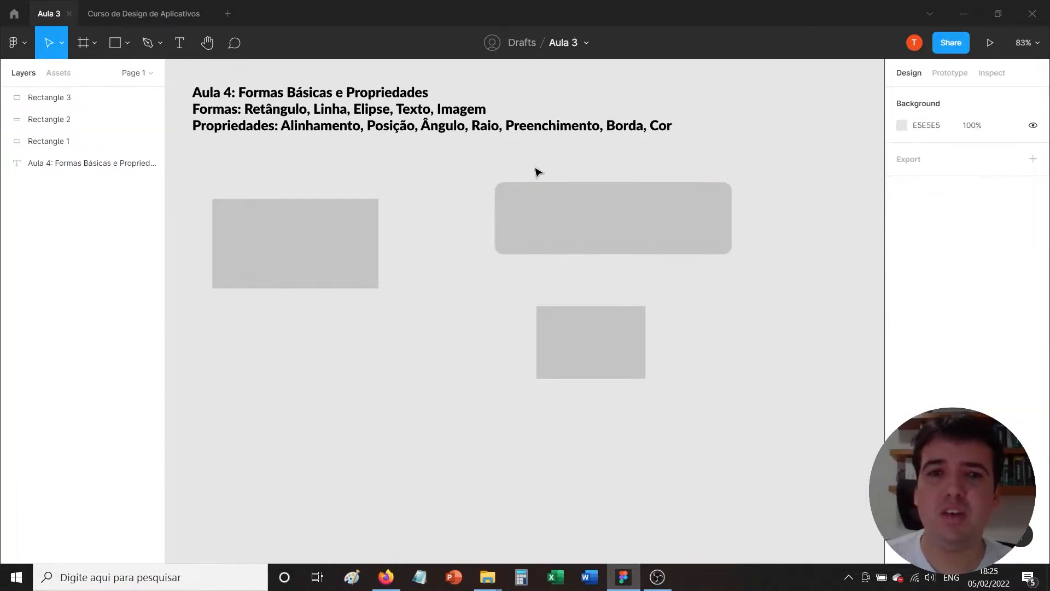
- Move the first rectangle to about X -186, Y -194, next to the rounded rectangle
left_click_drag(342, 244, 437, 224)
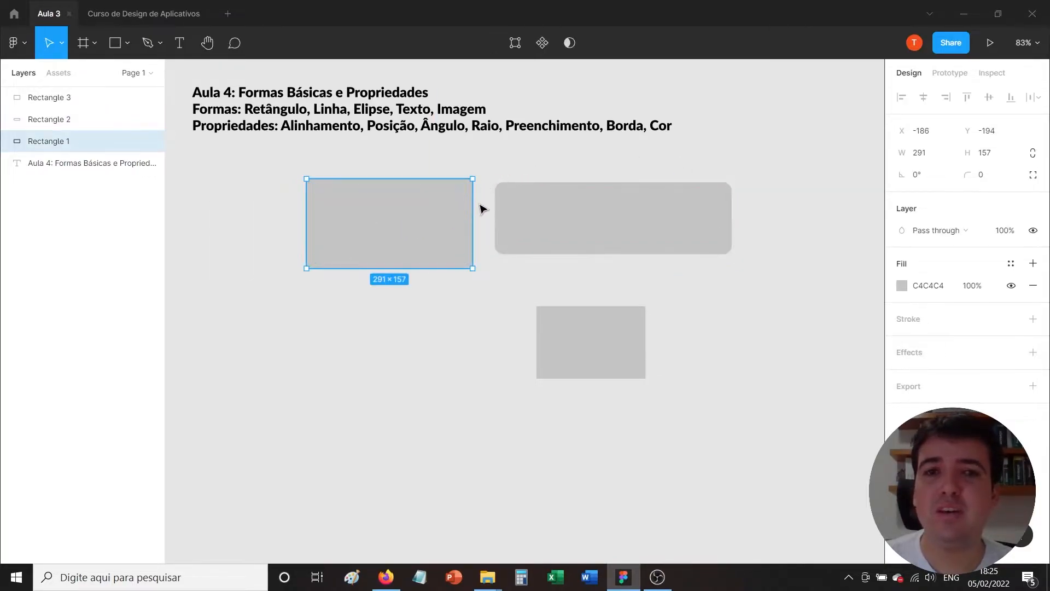
- Set the second rectangle's corner radius to 20 and then to 50, and deselect it
left_click(591, 209)
left_click(996, 178)
type("20")
key("Return")
type("50")
key("Return")
left_click(746, 188)
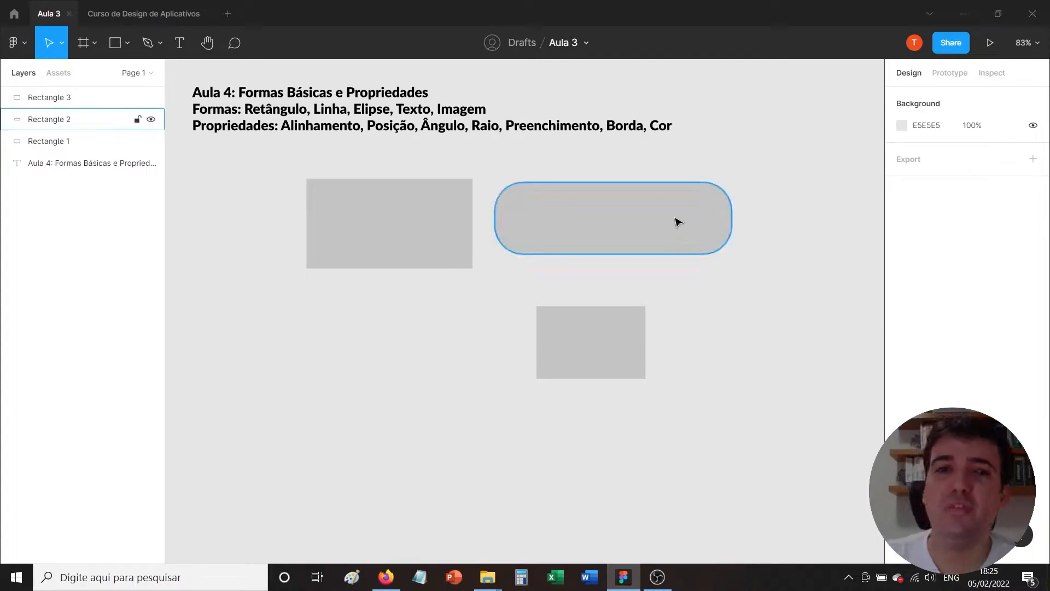
- Reset the second rectangle's corner radius to 0 and deselect it
left_click(679, 222)
left_click(999, 182)
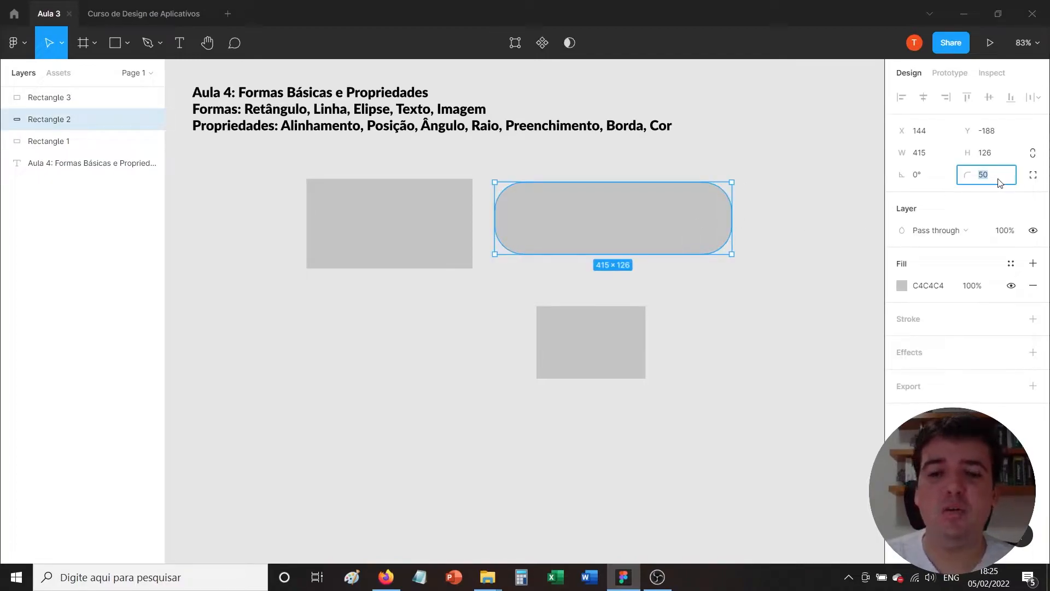
type("0")
key("Return")
left_click(819, 186)
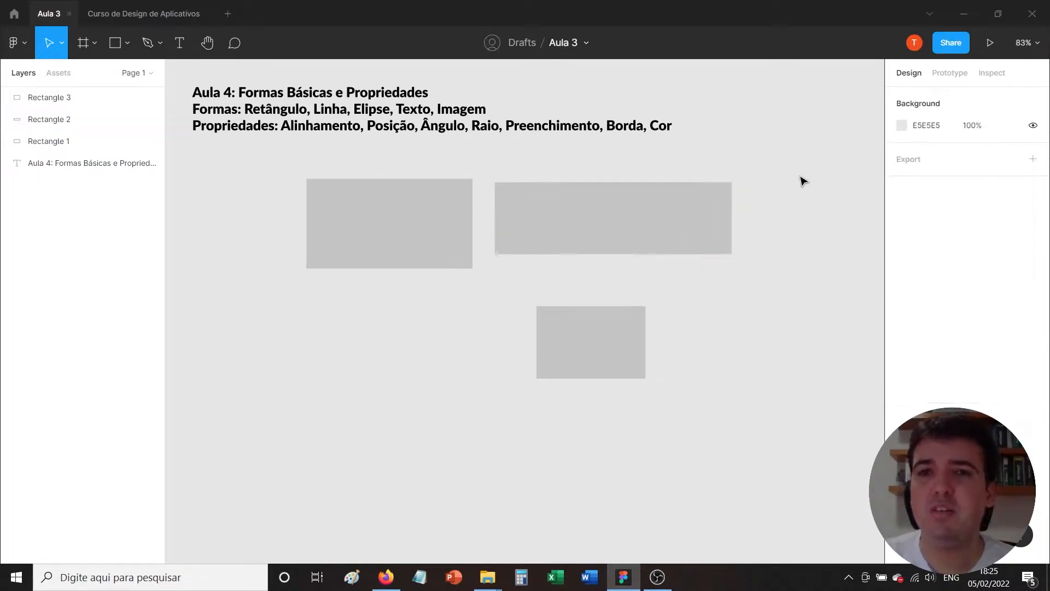
- Round the second rectangle's corners with a radius of 5000 and move it to about X 179, Y -206
left_click(705, 218)
left_click(999, 182)
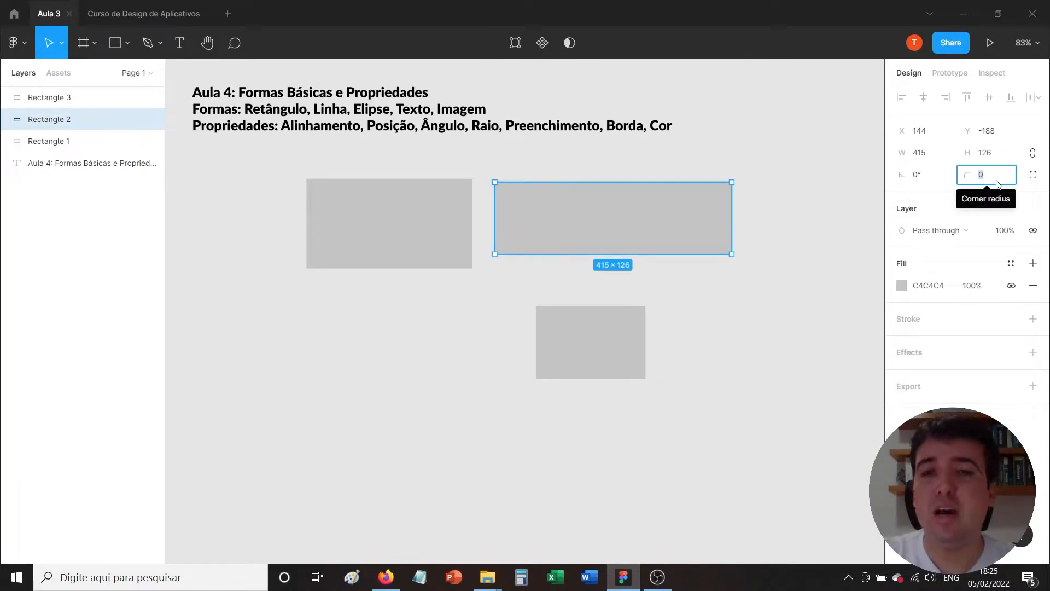
type("50")
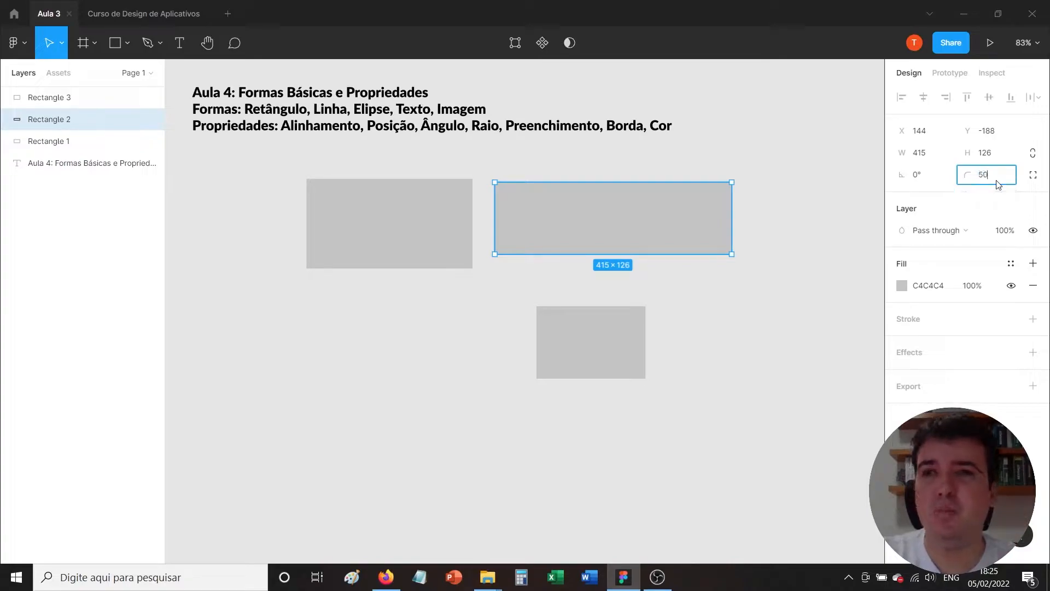
type("00")
key("Return")
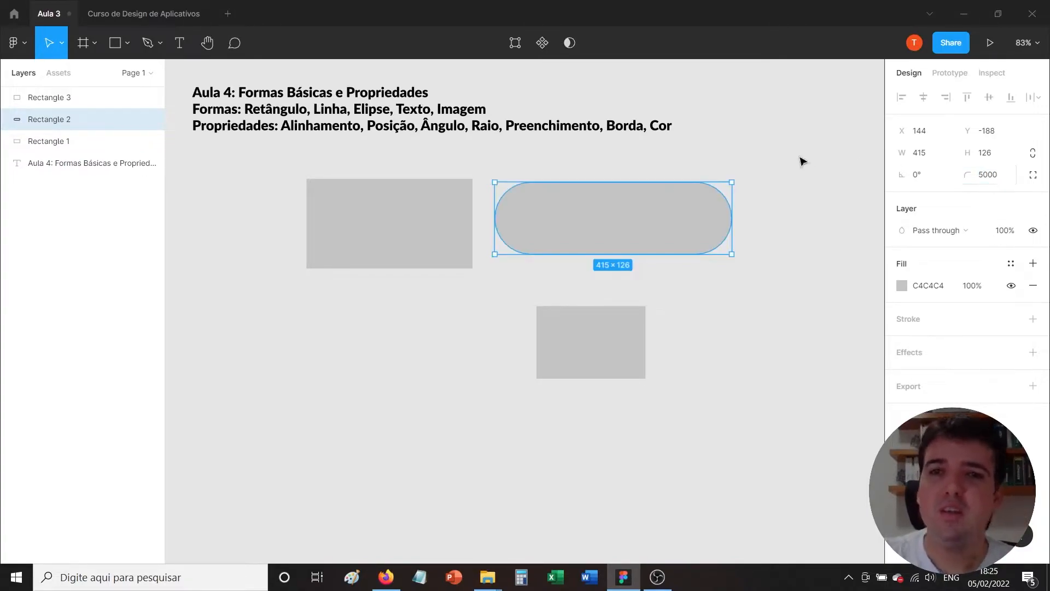
left_click(775, 188)
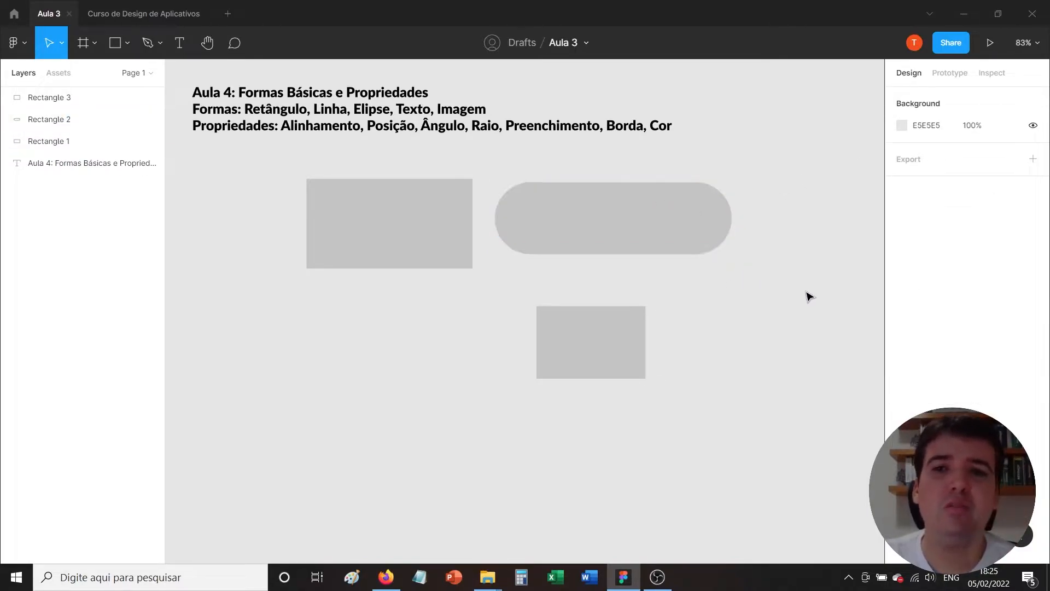
left_click_drag(644, 221, 687, 229)
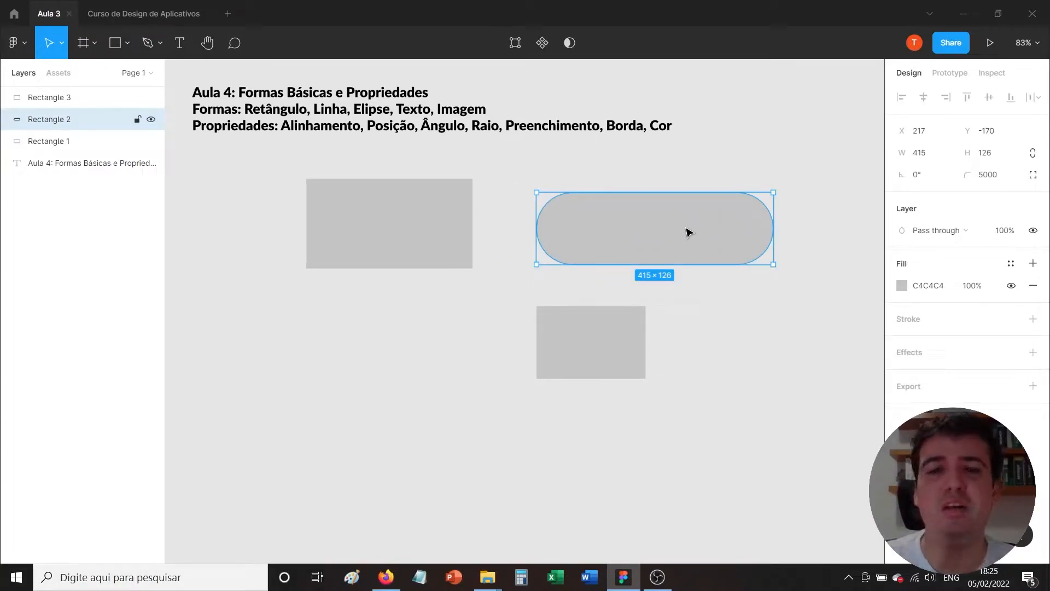
mouse_move(598, 236)
left_mouse_down()
mouse_move(612, 232)
mouse_move(600, 223)
left_mouse_up()
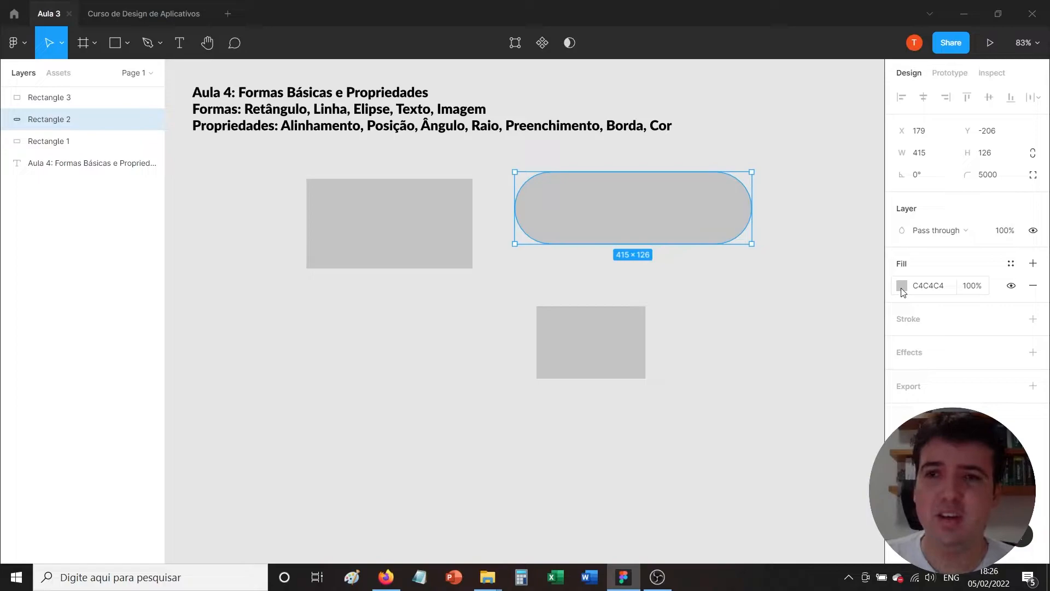
- Fill the pill-shaped rectangle with a solid green, 14C947
left_click(902, 287)
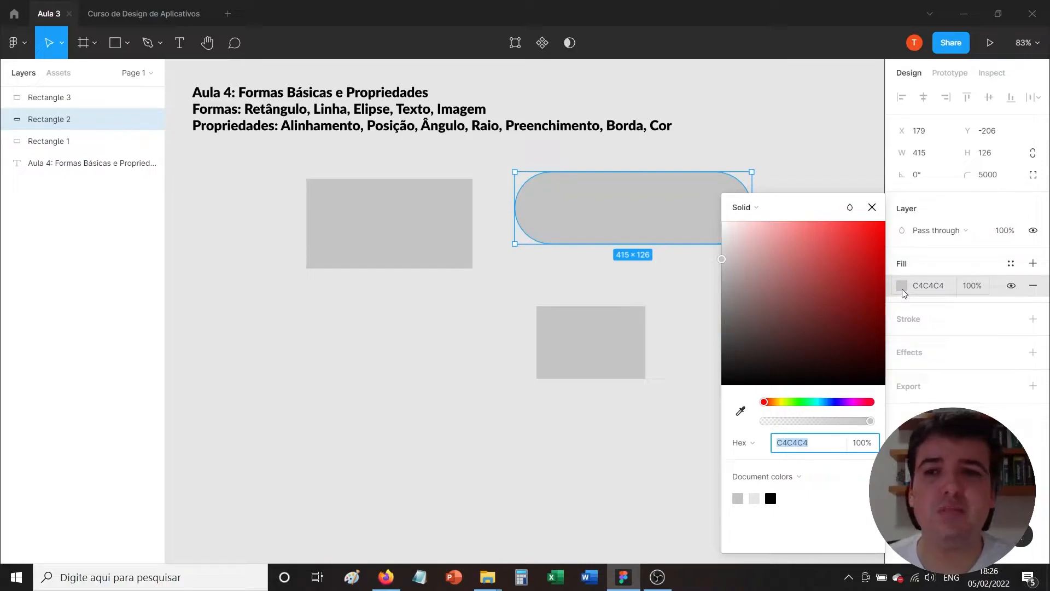
left_click(902, 290)
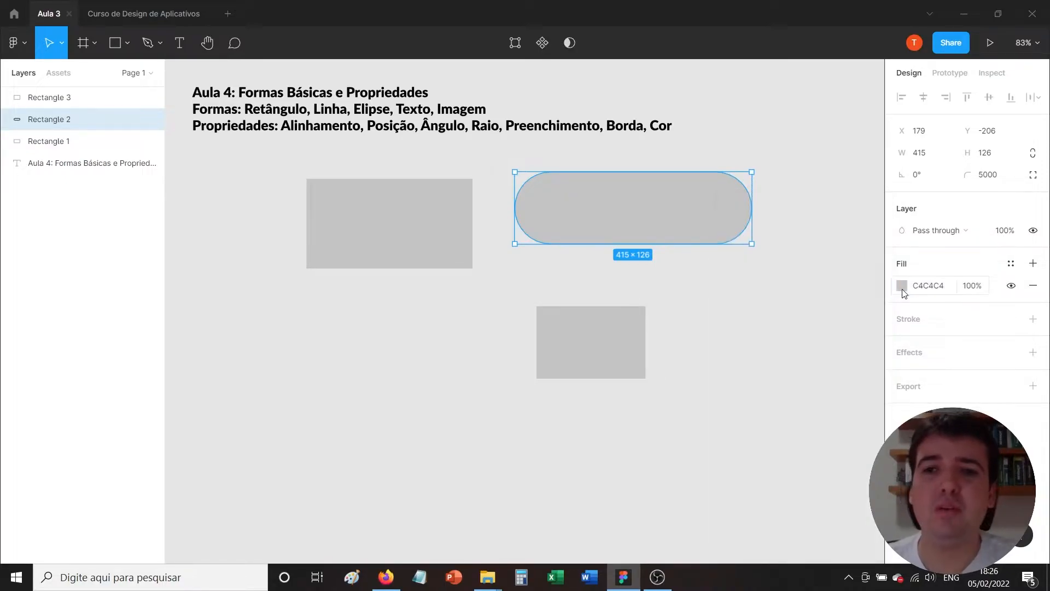
left_click(899, 290)
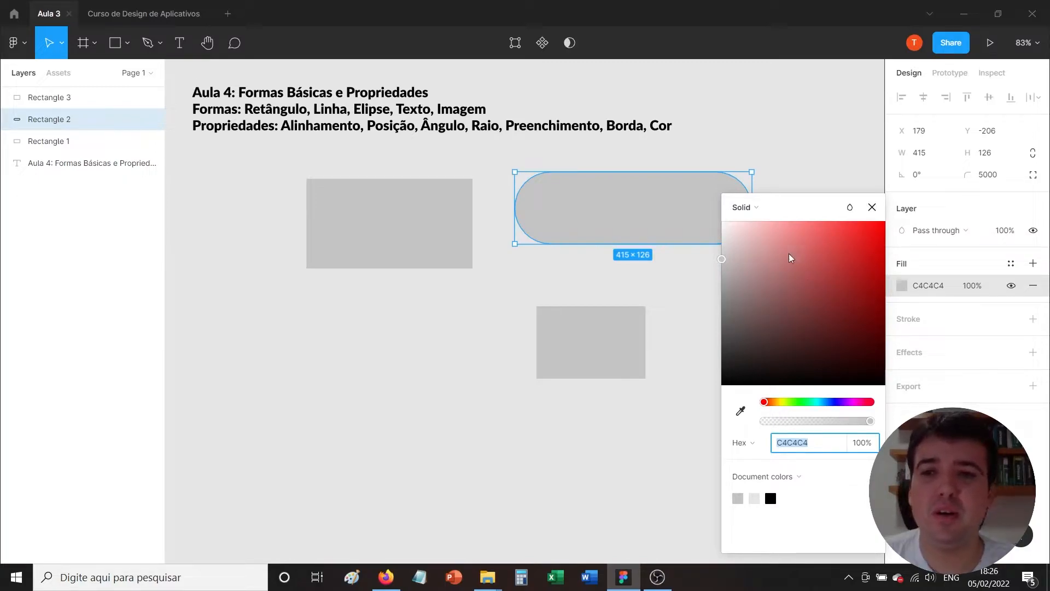
left_click_drag(805, 271, 824, 257)
left_click_drag(764, 405, 805, 402)
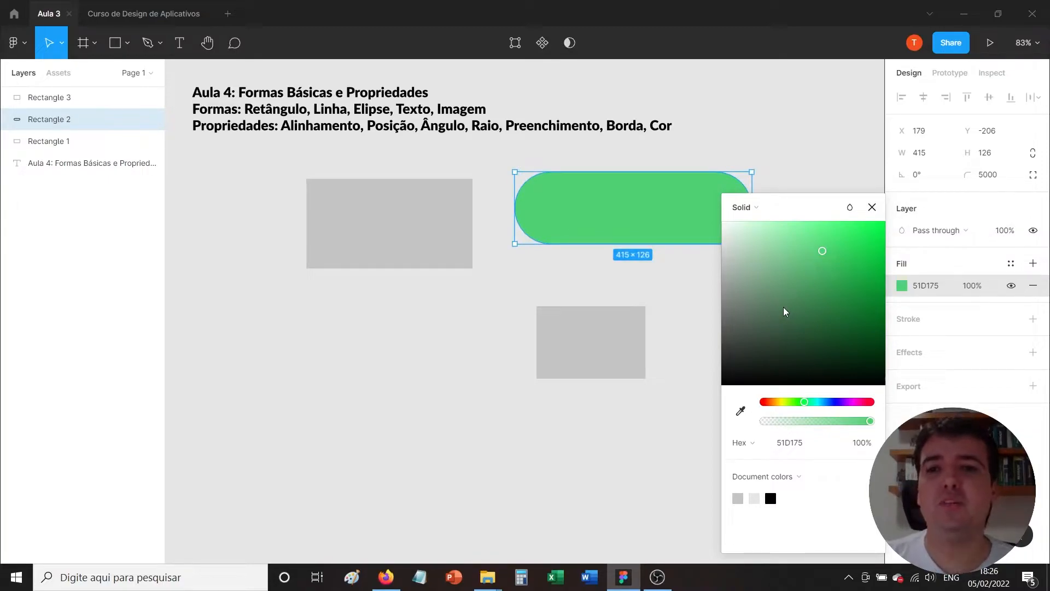
left_click_drag(864, 268, 866, 257)
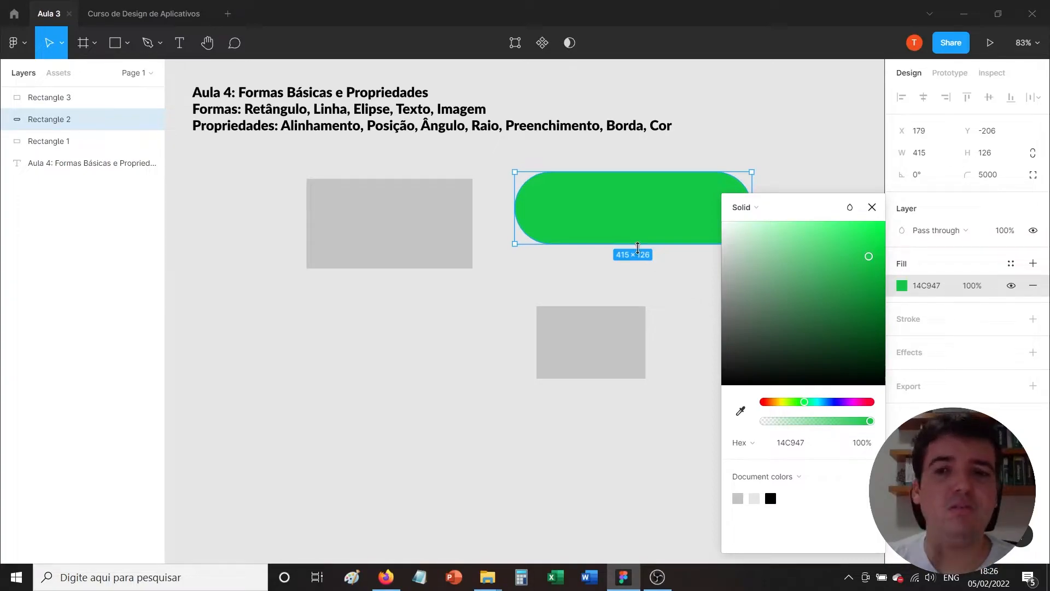
- Sample the pill's fill colour with the eyedropper from the grey first rectangle, then from the black heading text
left_click(741, 411)
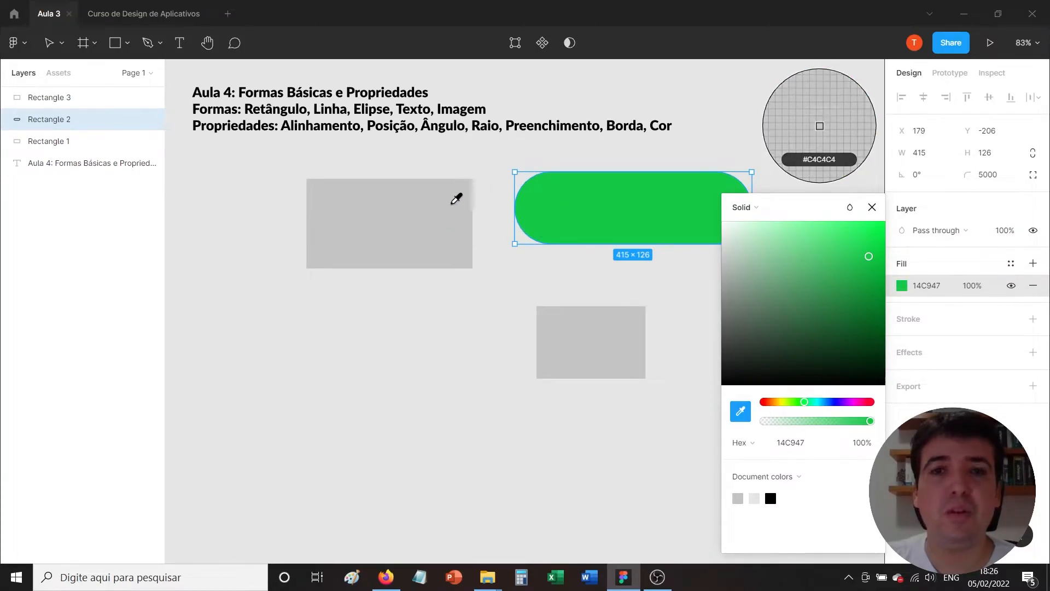
left_click(444, 212)
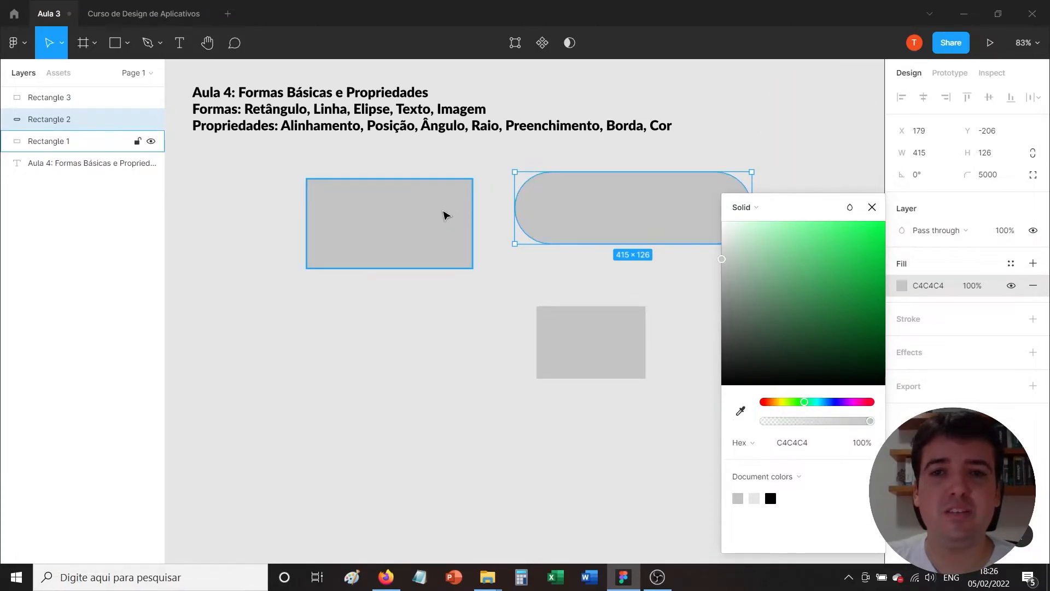
left_click(741, 411)
left_click(611, 124)
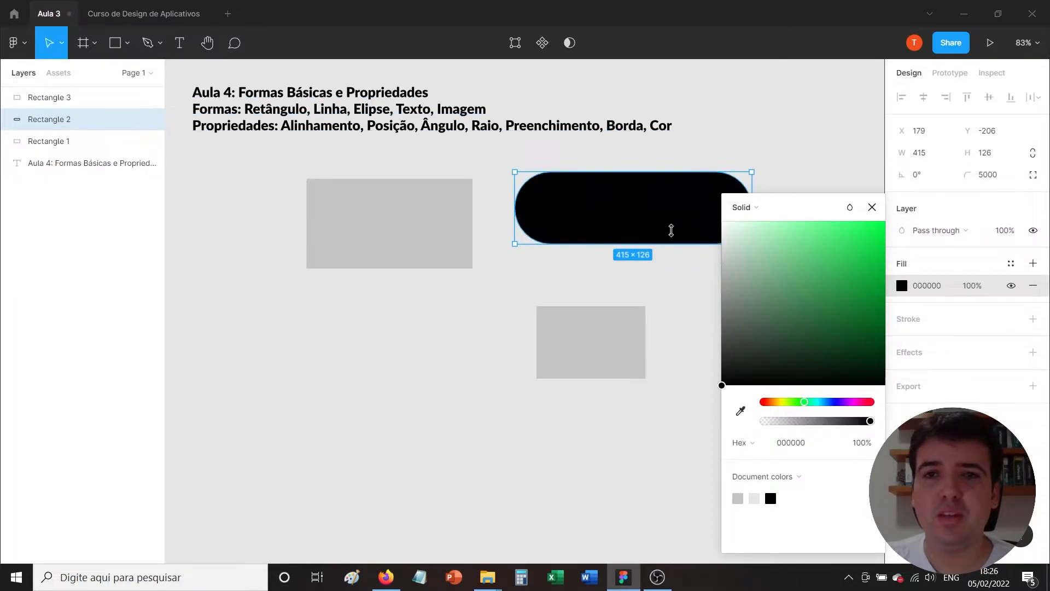
- Change the pill's fill to green 1FC64E and deselect the shape
mouse_move(851, 280)
left_mouse_down()
mouse_move(881, 300)
mouse_move(854, 301)
mouse_move(862, 267)
left_mouse_up()
left_click(855, 272)
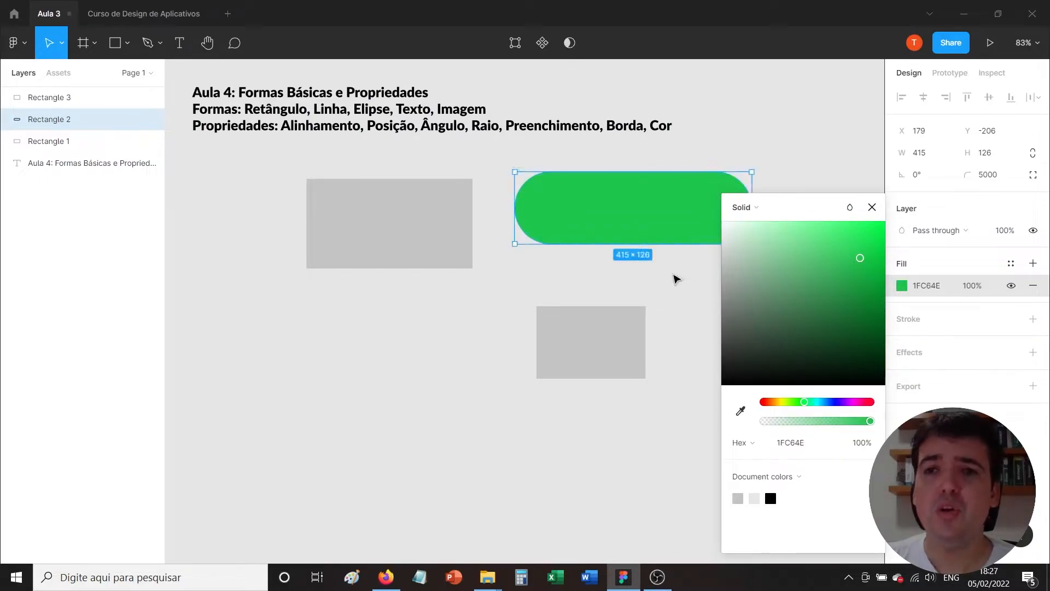
left_click(673, 279)
- Add a black stroke to the green pill and deselect it
left_click(674, 222)
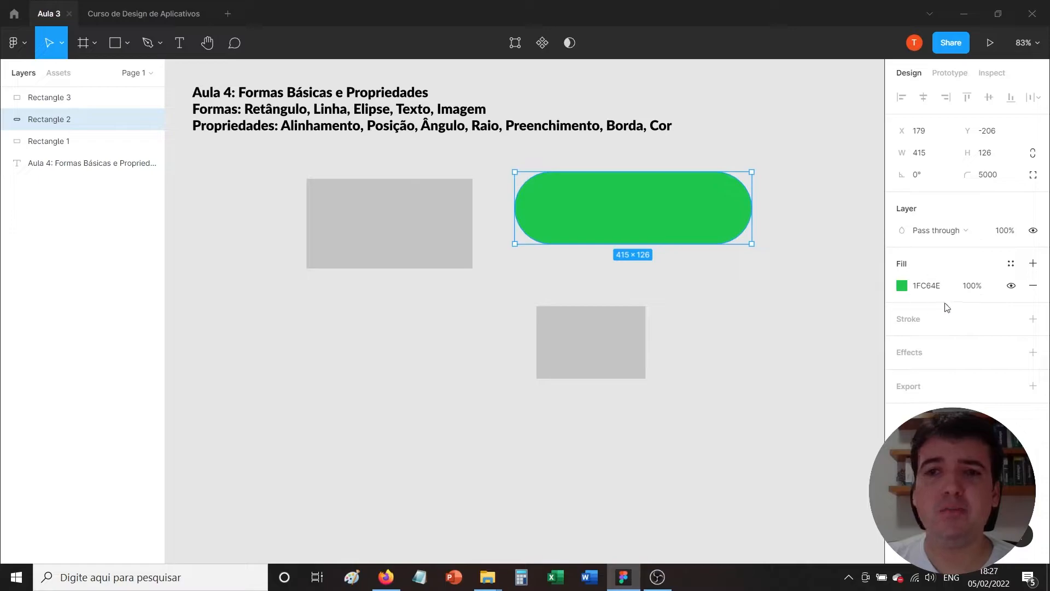
left_click(1032, 320)
key("ctrl+z")
left_click(1033, 321)
left_click(724, 277)
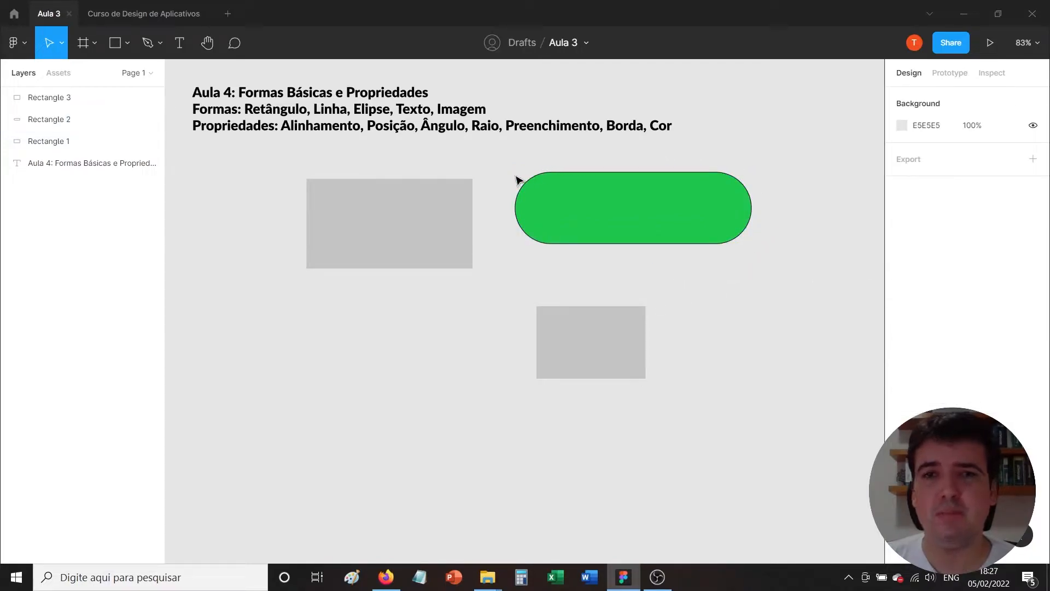
- Change the pill's stroke colour to dark green 004F08
left_click(607, 241)
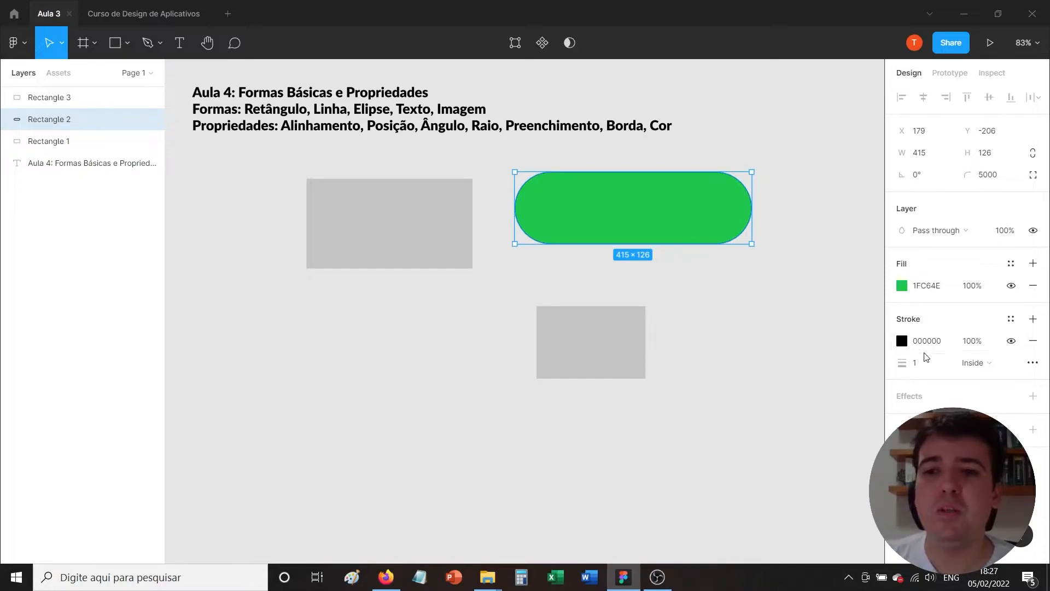
left_click(902, 341)
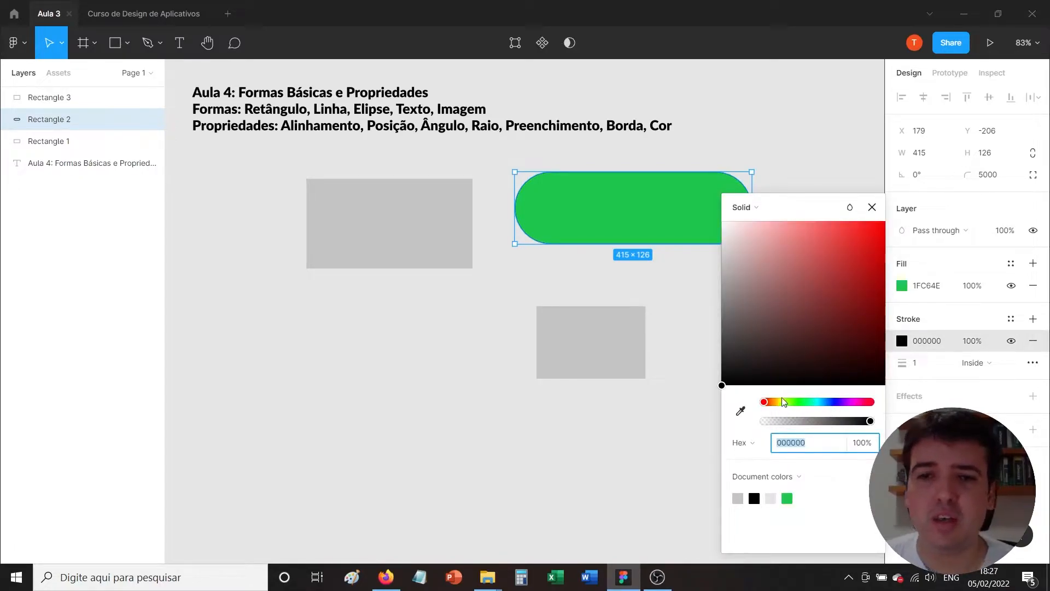
left_click(802, 403)
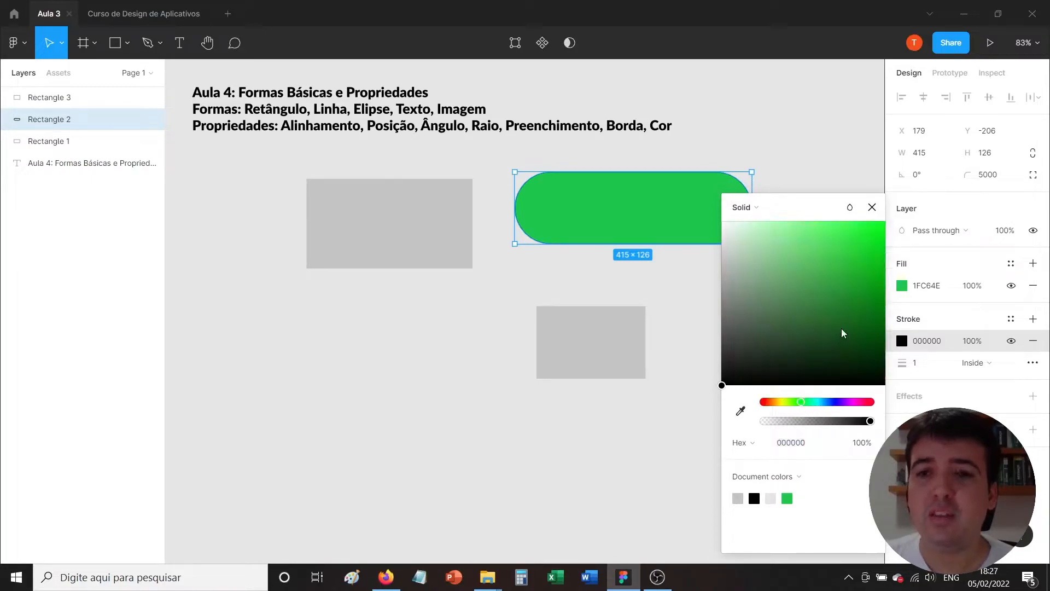
left_click(885, 334)
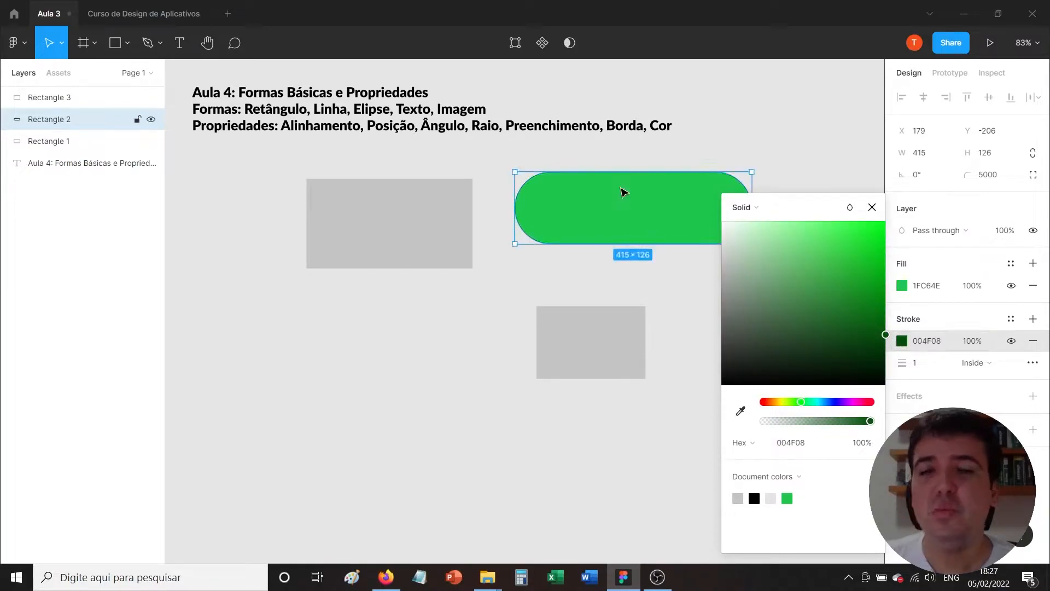
- Set the pill's stroke thickness to 10 and deselect the shape
left_click(926, 368)
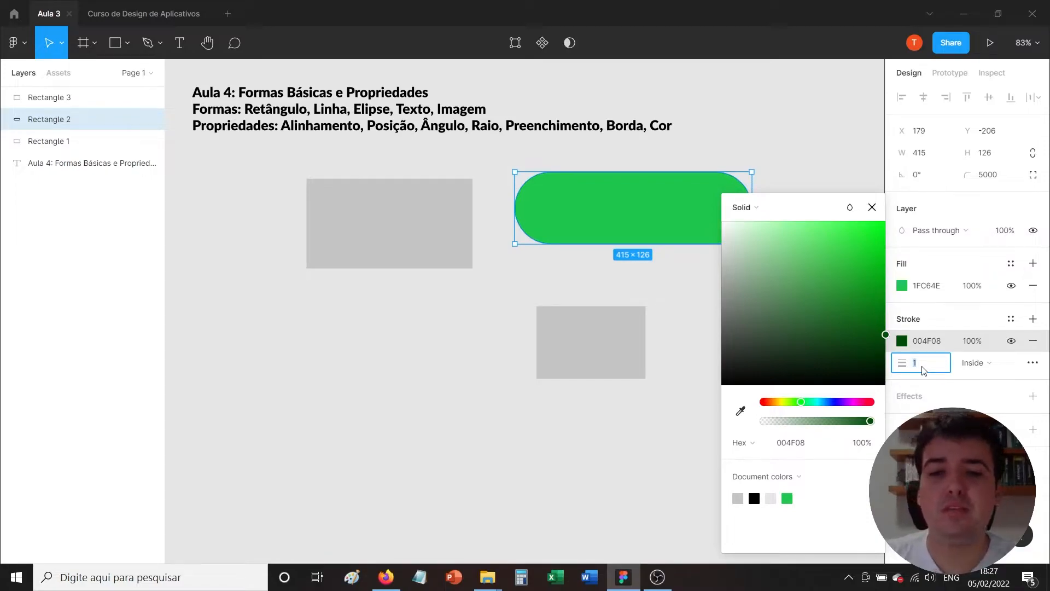
key("Return")
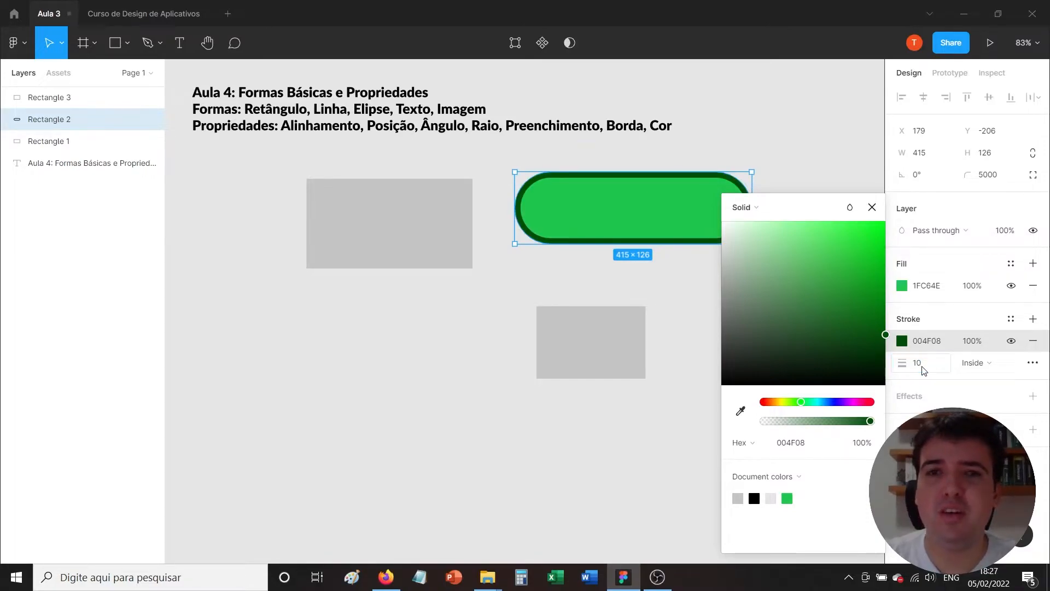
left_click(688, 302)
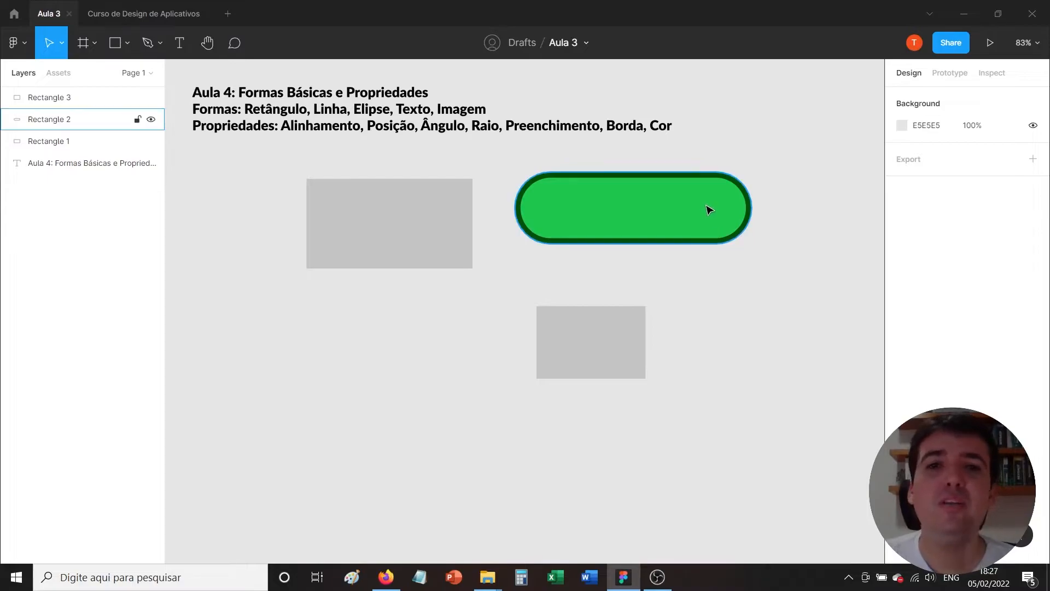
- Draw a line about 488 long sloping down to the right at about -20°, below the first rectangle, and deselect it
left_click(709, 210)
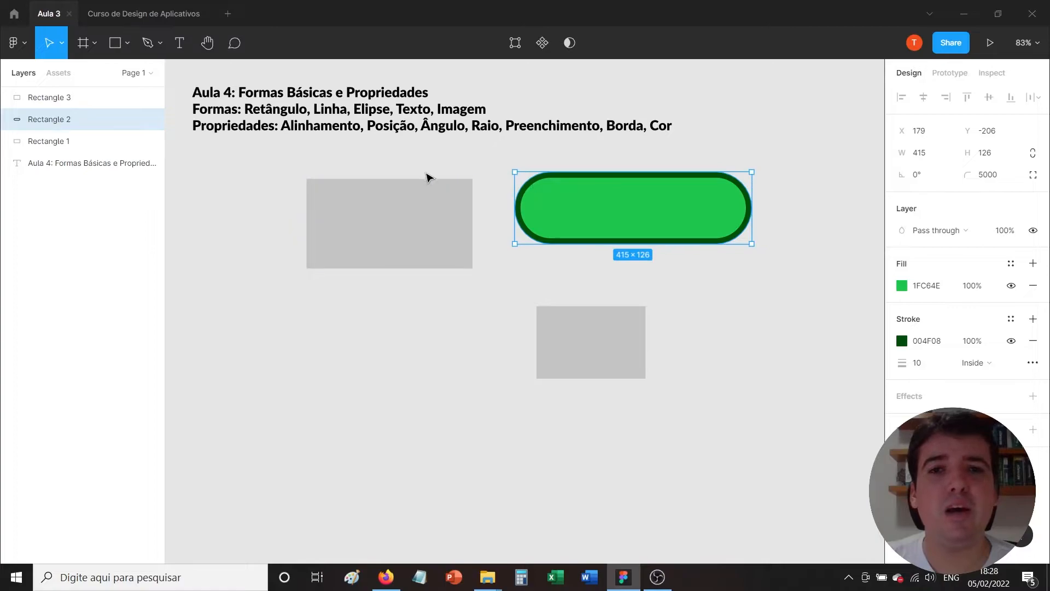
left_click(96, 44)
left_click(131, 44)
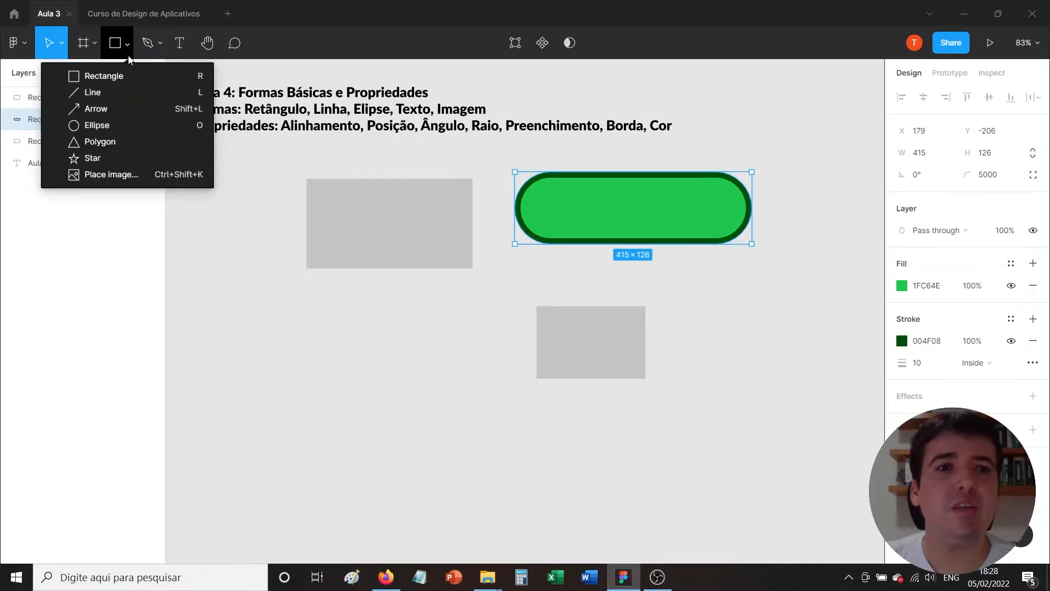
left_click(136, 94)
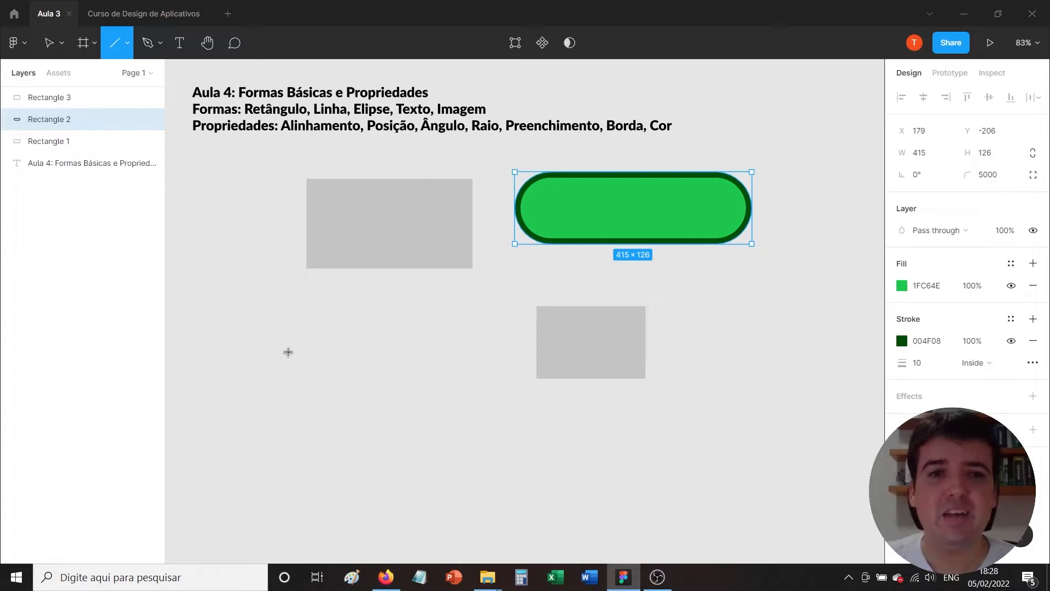
left_click_drag(289, 352, 550, 446)
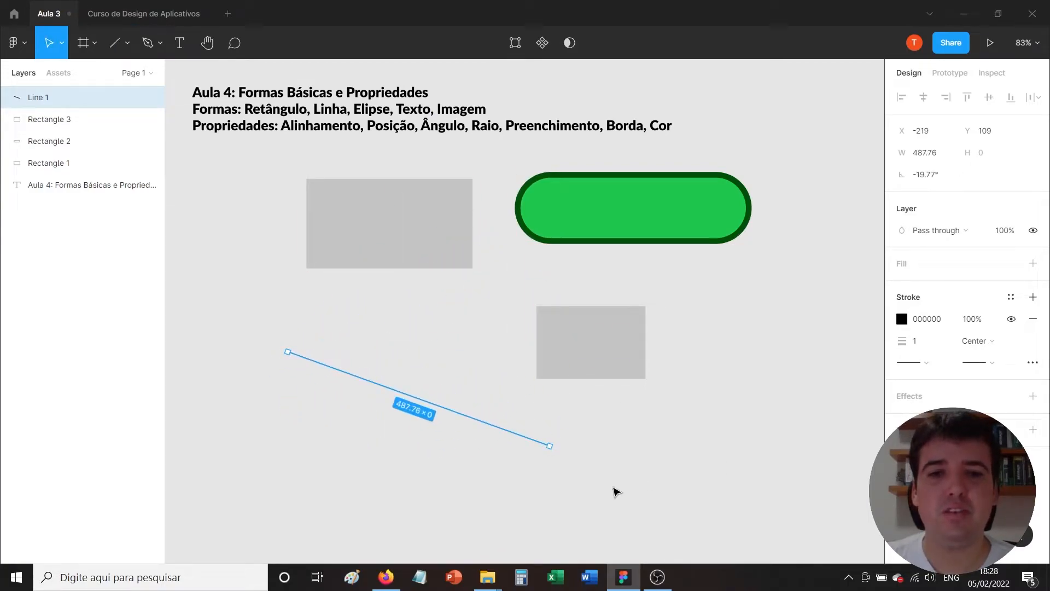
left_click(580, 470)
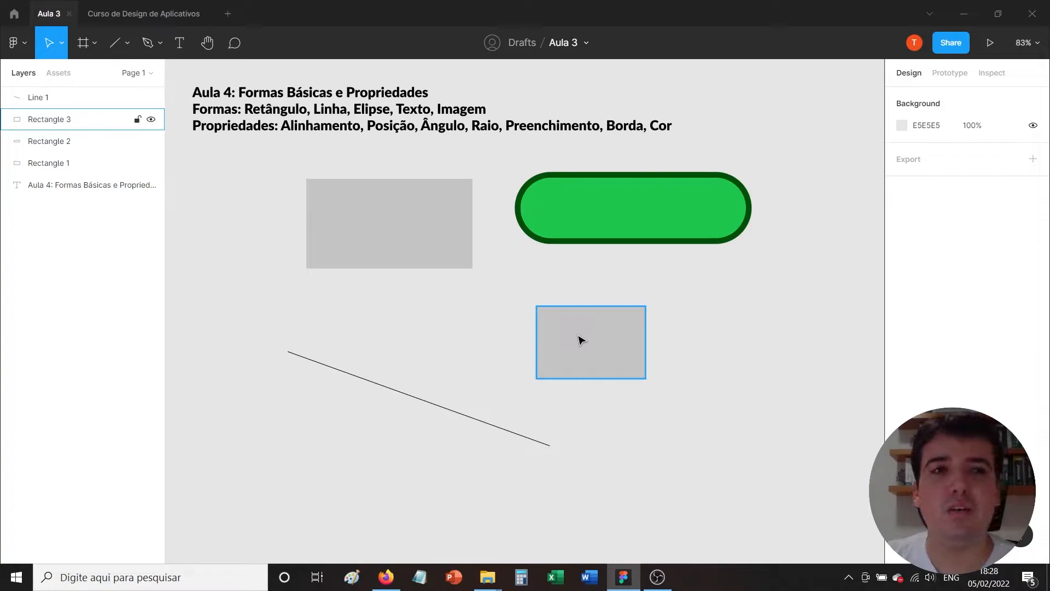
- Draw a second line about 494 long rising to the right at about 35°, beside the small grey rectangle, and leave it selected
key("l")
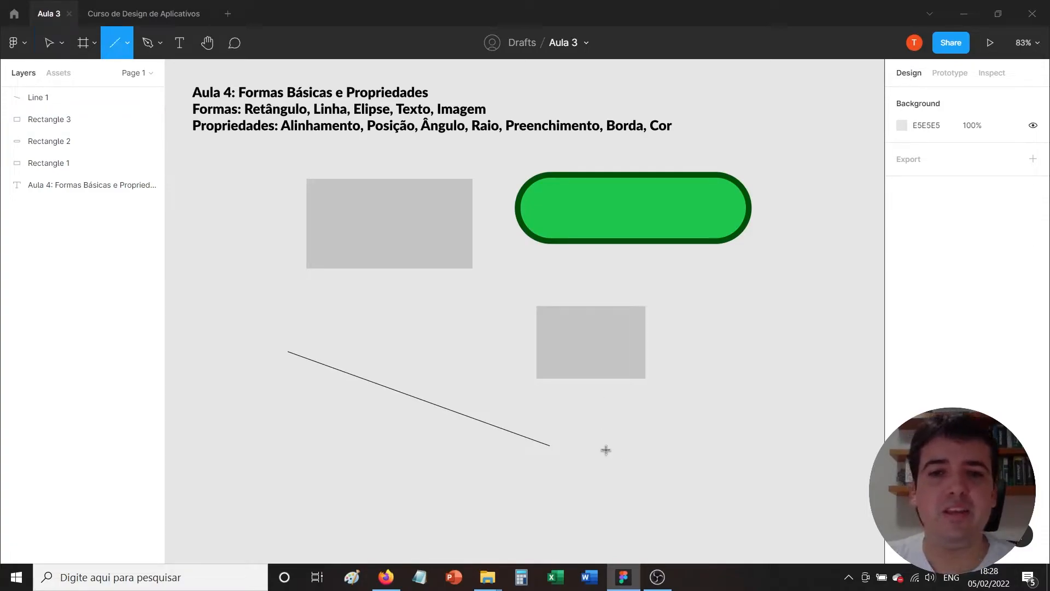
left_click_drag(596, 458, 823, 298)
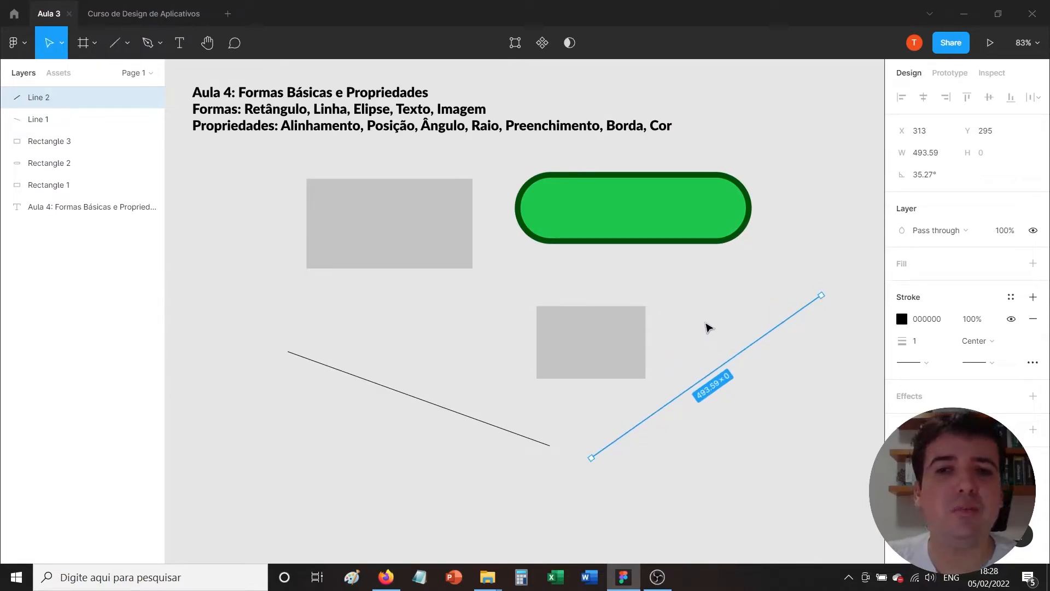
left_click(707, 329)
left_click(700, 383)
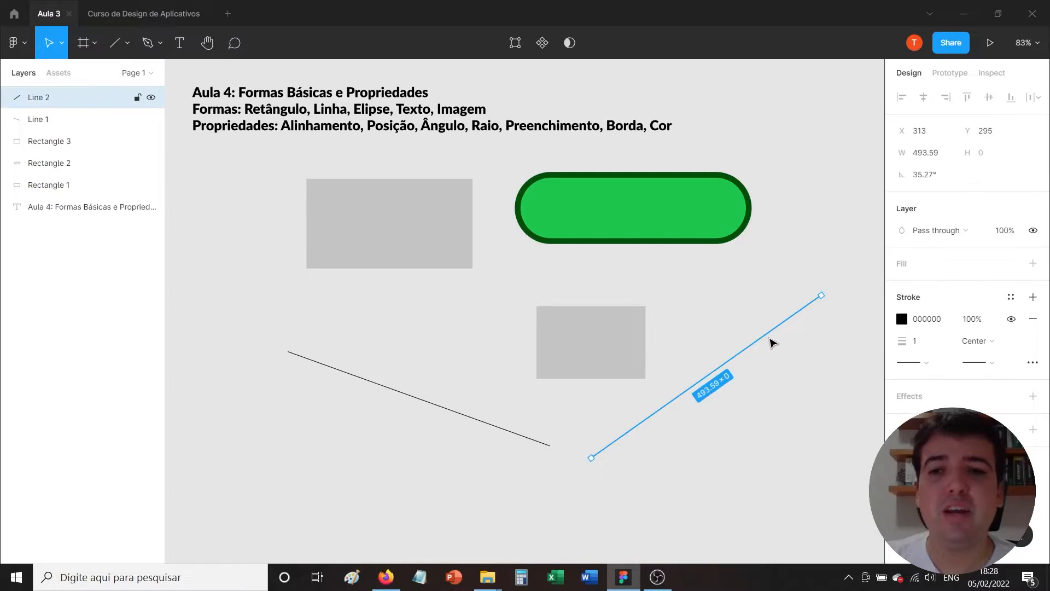
- Reshape the second line to about 327 long and nearly horizontal, at about 0.53°, keeping its starting endpoint fixed
left_click_drag(822, 295, 794, 386)
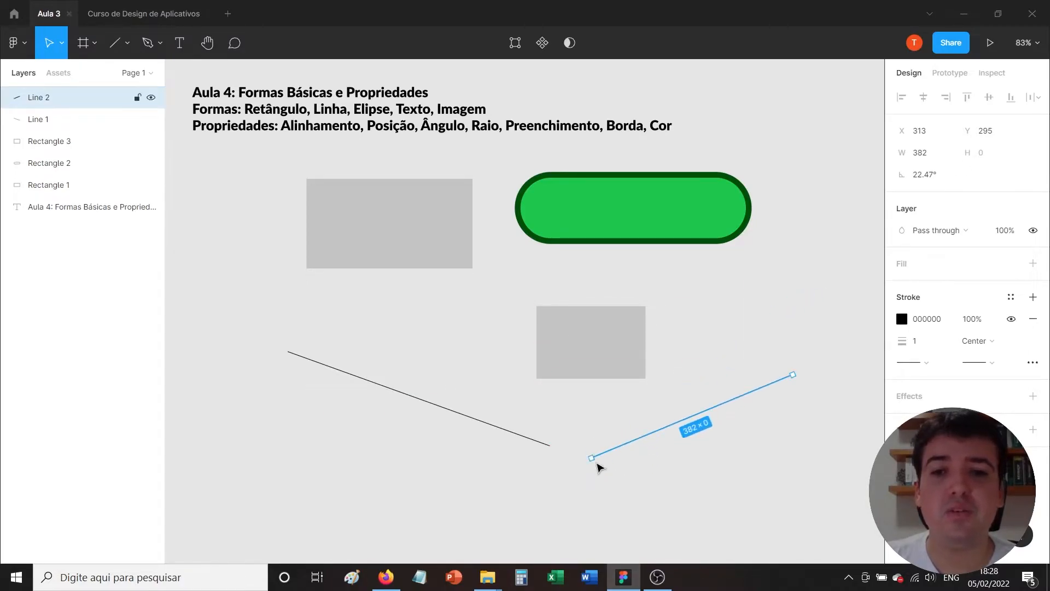
mouse_move(795, 370)
left_mouse_down()
mouse_move(808, 350)
mouse_move(748, 360)
mouse_move(788, 484)
mouse_move(778, 456)
left_mouse_up()
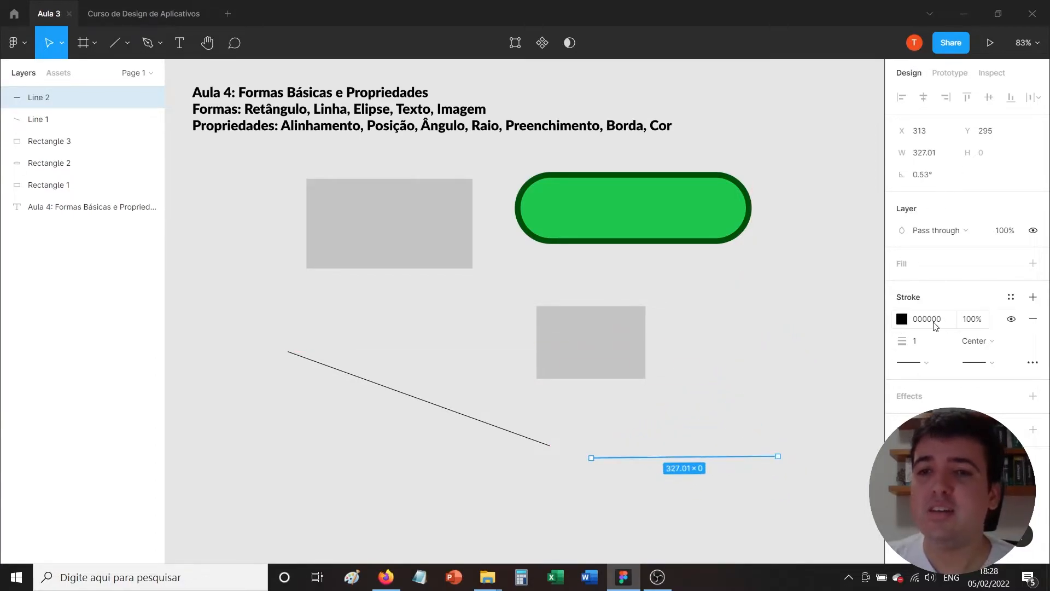
- Set the second line's position to X 0 and Y 400
left_click(928, 130)
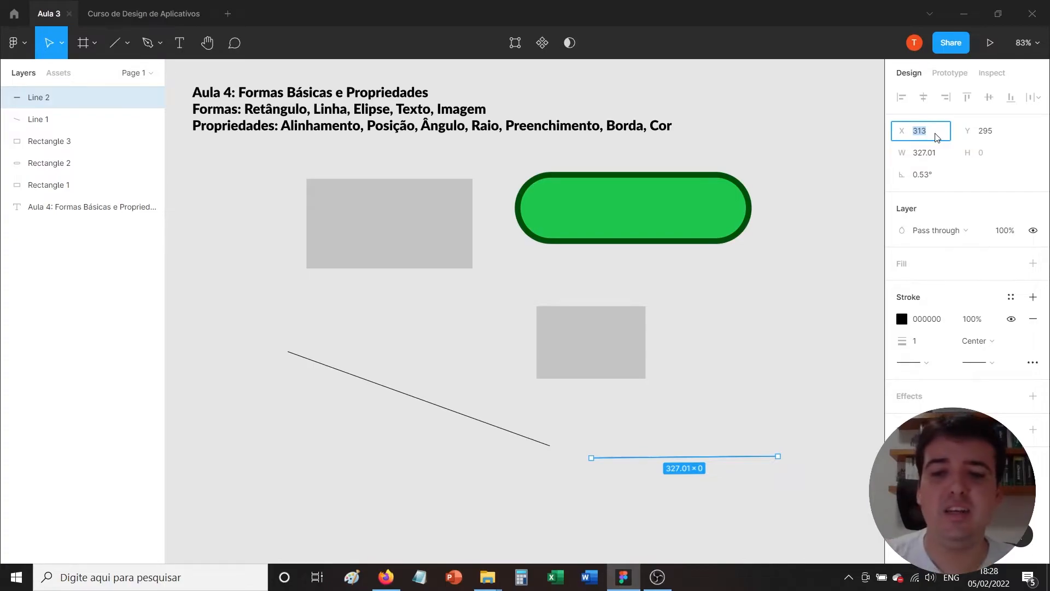
key("Return")
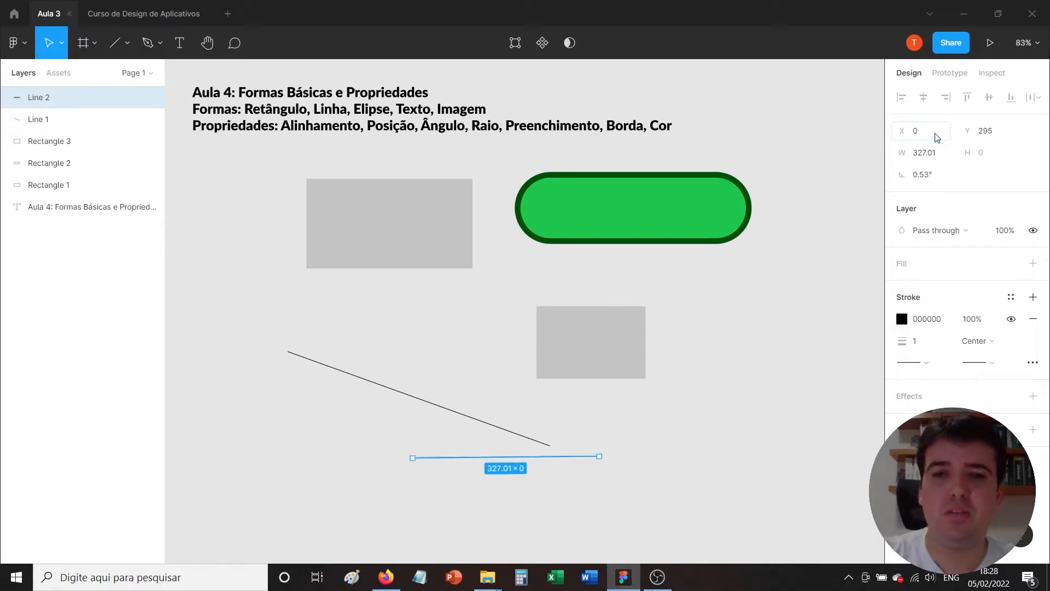
left_click(1004, 138)
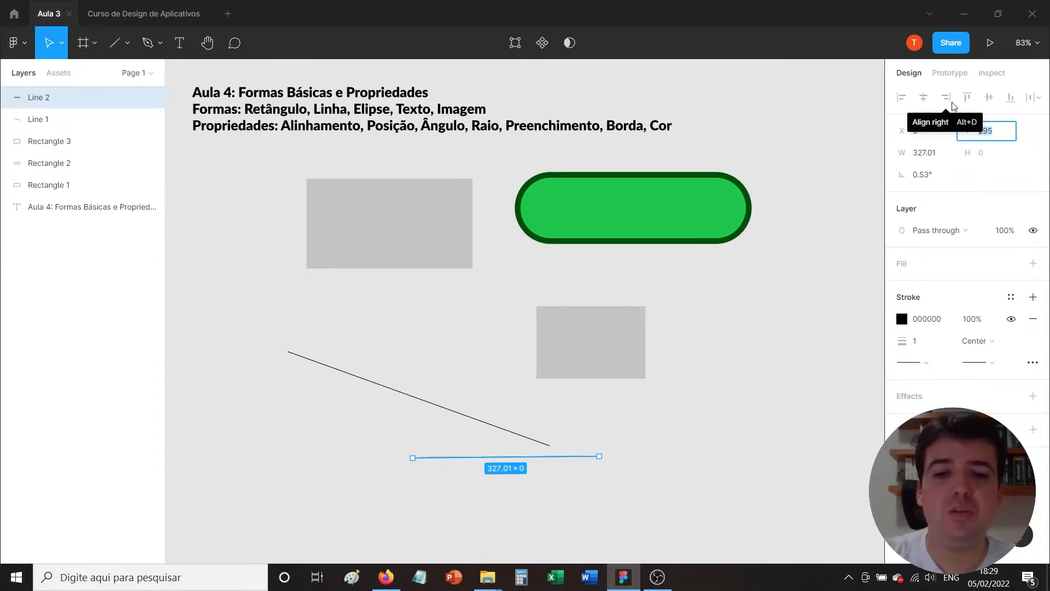
type("400")
key("Return")
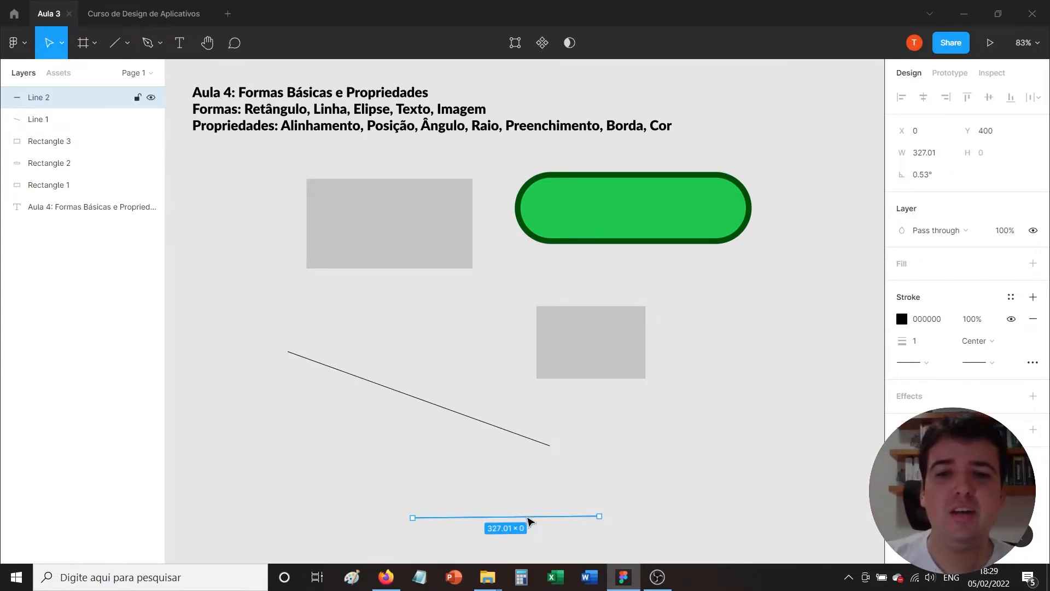
- Move the second line to about X 370, Y 235 and change its stroke colour to magenta FF00F5
left_click_drag(536, 519, 752, 421)
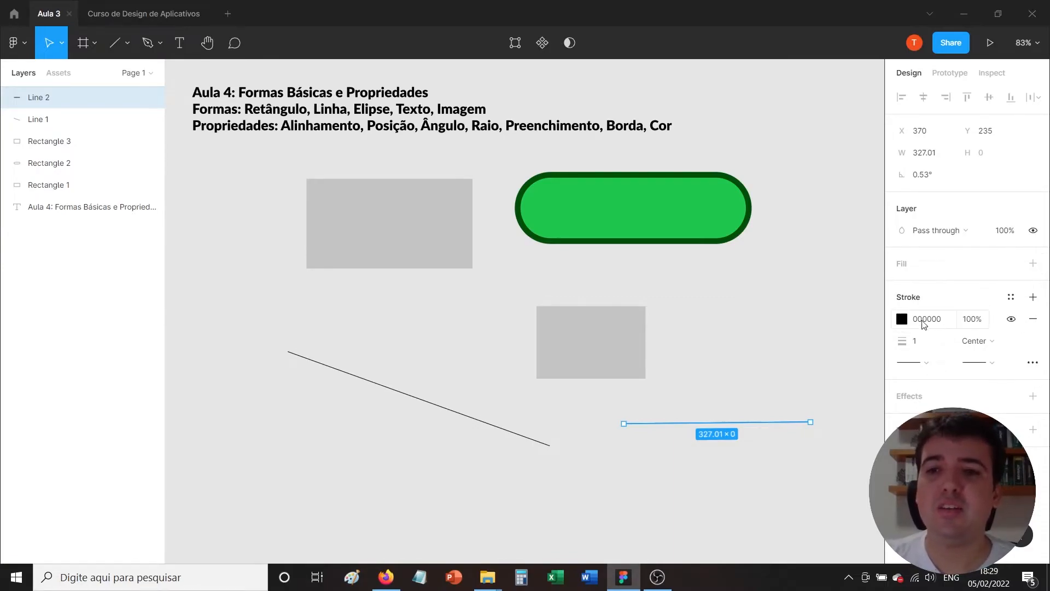
left_click(903, 326)
left_click_drag(828, 297, 903, 217)
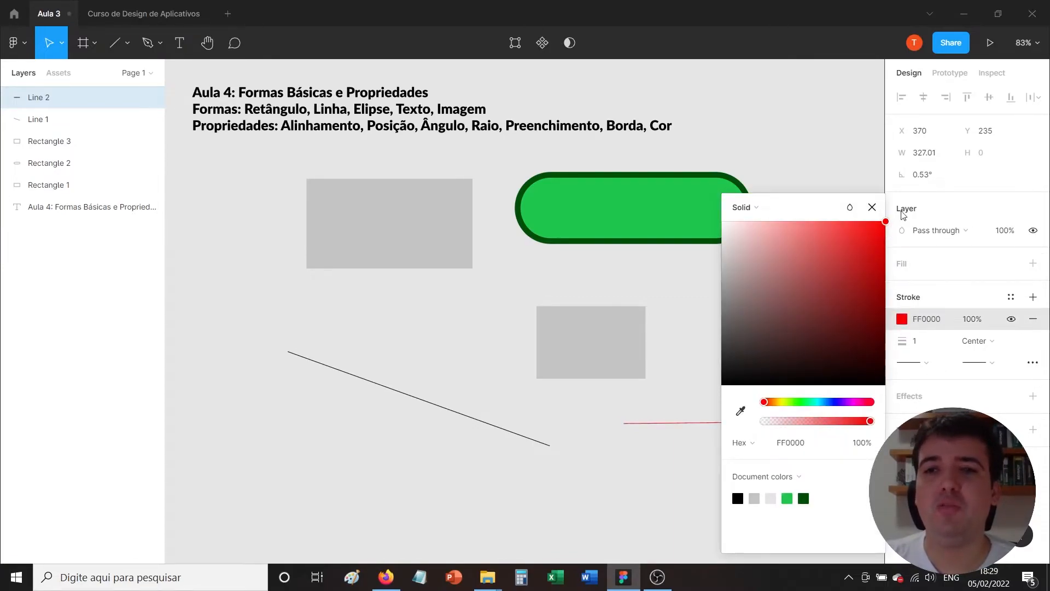
left_click(854, 403)
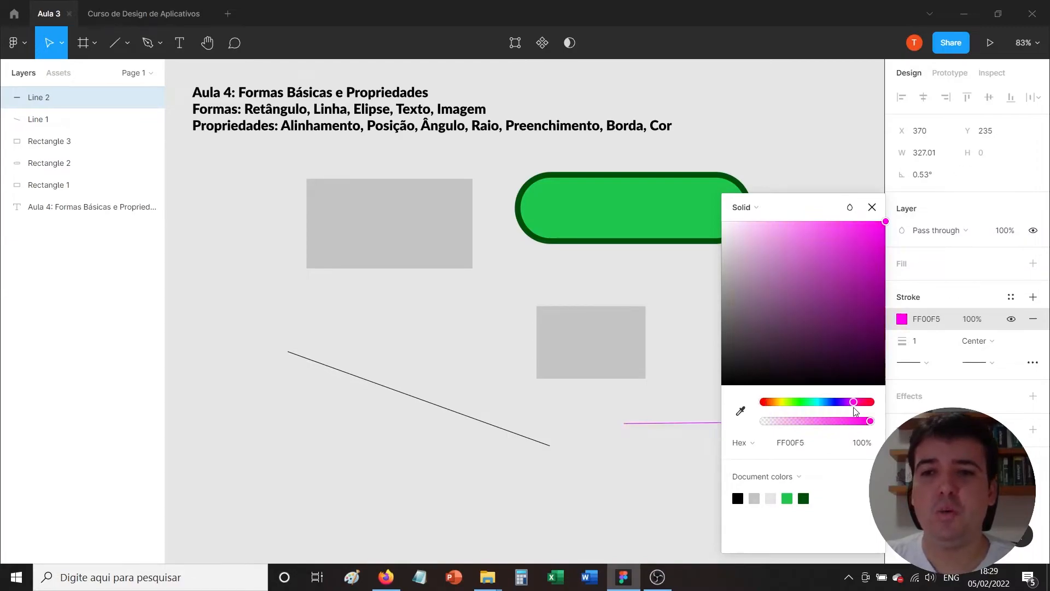
- Thicken the magenta line's stroke into a bar, move it up just above the small grey rectangle and deselect it
left_click(934, 340)
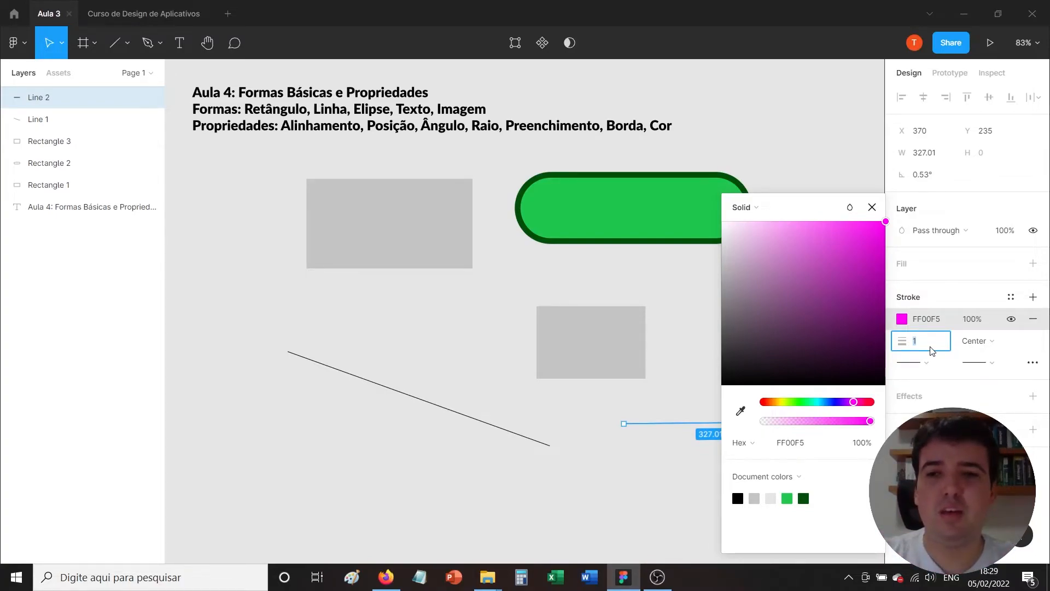
key("Return")
left_click(694, 375)
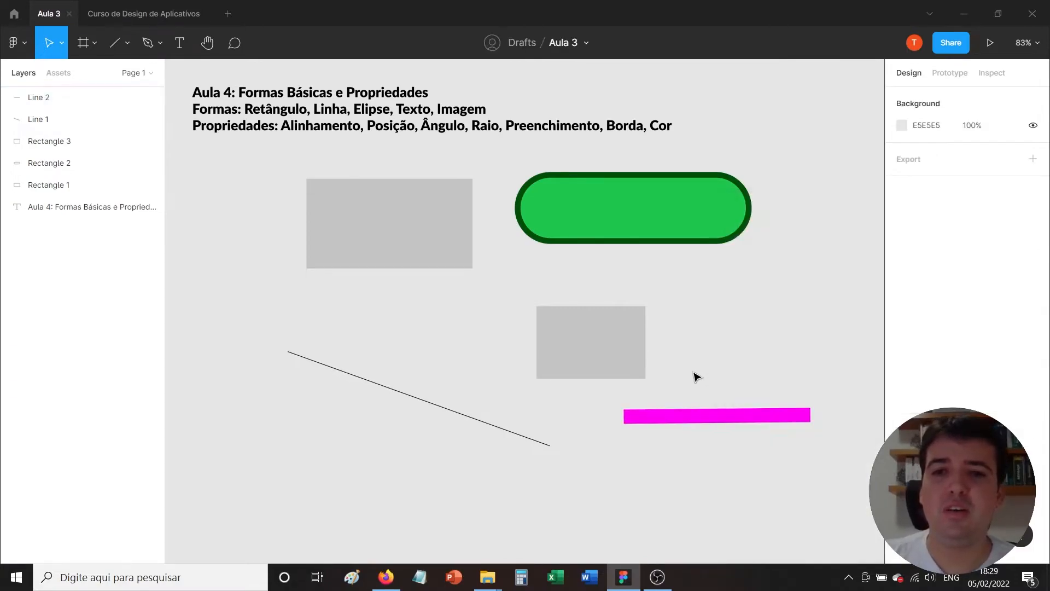
mouse_move(760, 424)
left_mouse_down()
mouse_move(705, 232)
mouse_move(638, 223)
mouse_move(674, 247)
mouse_move(706, 211)
mouse_move(755, 195)
mouse_move(779, 227)
mouse_move(706, 223)
mouse_move(752, 214)
mouse_move(739, 223)
mouse_move(768, 302)
left_mouse_up()
left_click(549, 289)
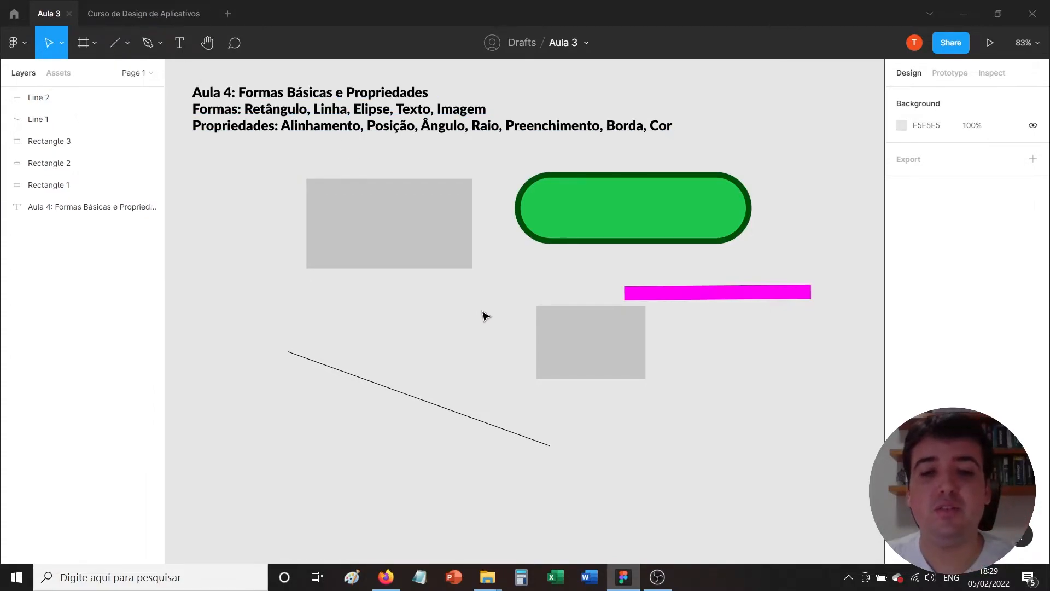
- Draw a rectangle about 152 × 121 below the magenta line, beside the small grey rectangle
key("r")
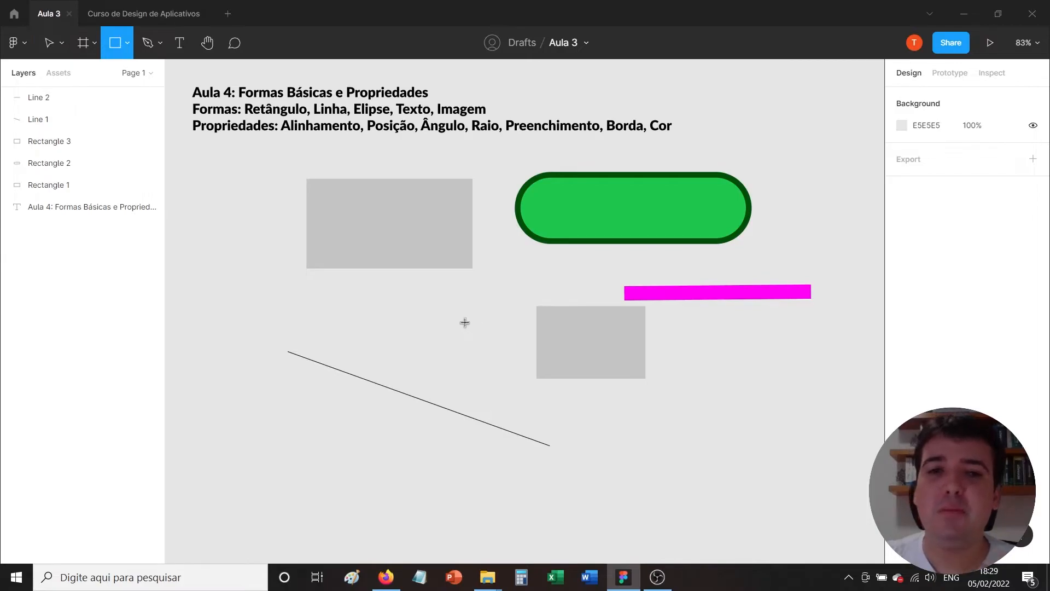
left_click_drag(680, 344, 767, 412)
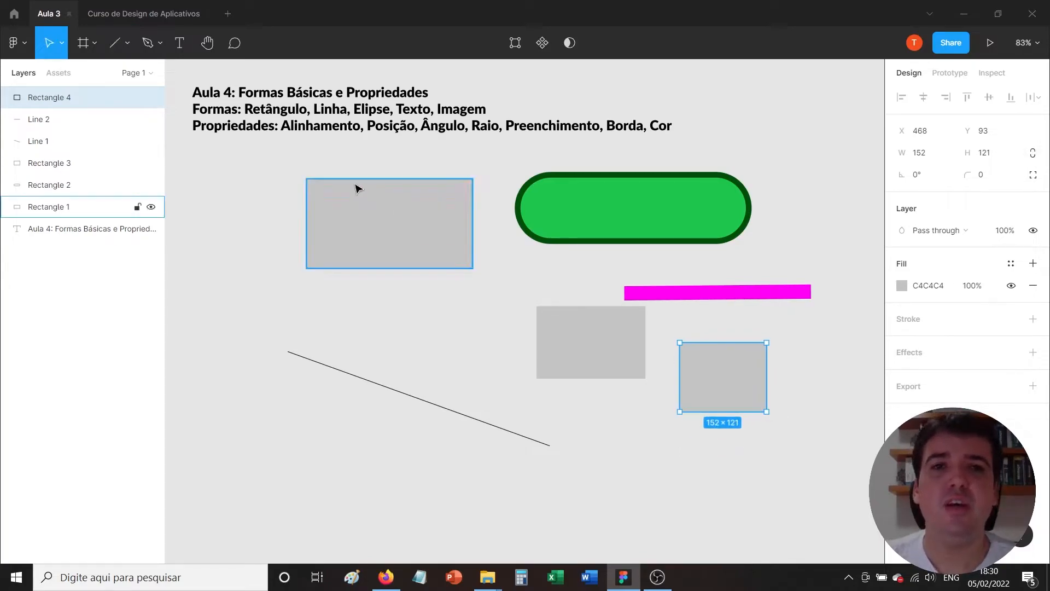
- Draw an ellipse about 133 × 107 below the first rectangle, overlapping the sloping black line
left_click(124, 45)
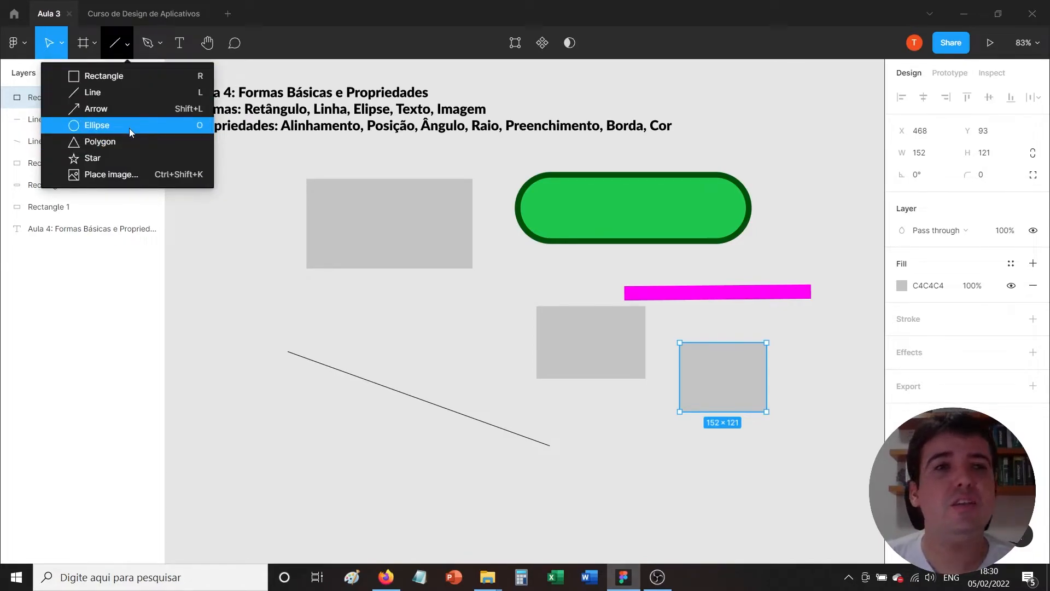
left_click(96, 125)
left_click_drag(357, 317, 345, 489)
mouse_move(471, 292)
left_mouse_down()
mouse_move(328, 402)
mouse_move(438, 386)
left_mouse_up()
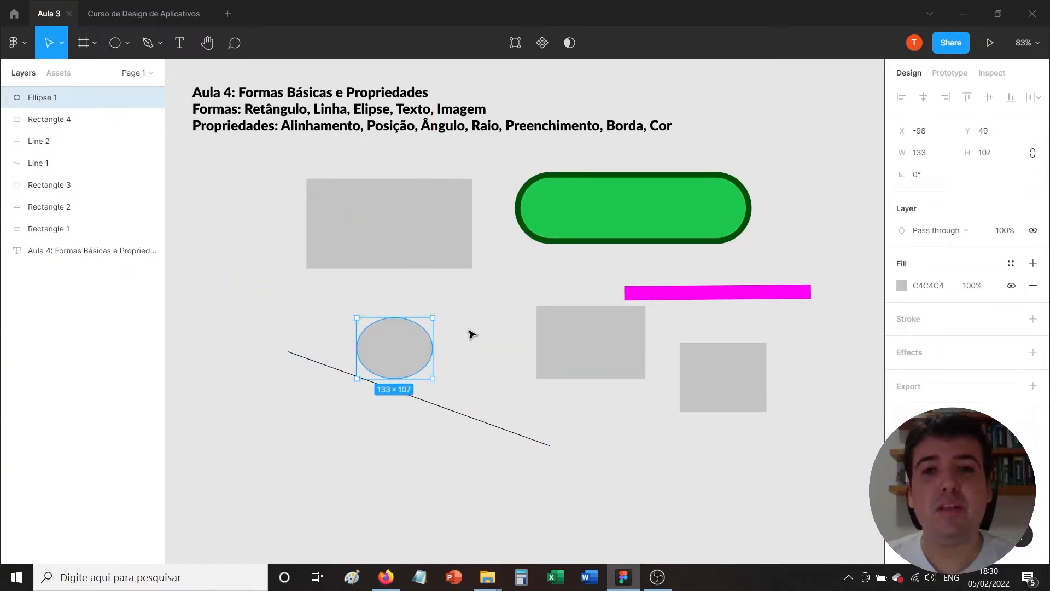
- Draw a circle about 178 × 178 and place it below the two small grey rectangles
key("o")
left_click_drag(473, 352, 575, 434)
left_click_drag(519, 404, 654, 475)
- Set the circle's width to 500 with locked proportions and move it up over the small rectangles
left_click(932, 132)
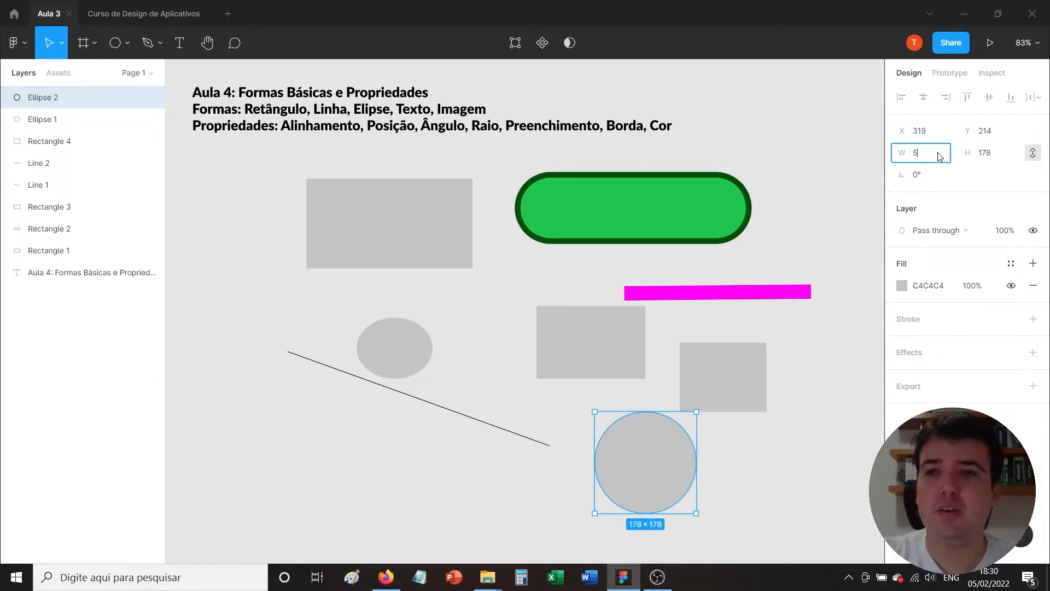
key("Return")
left_click_drag(790, 410, 753, 315)
- Set the circle's width to 150 with locked proportions and move it beside the title text
left_click(928, 151)
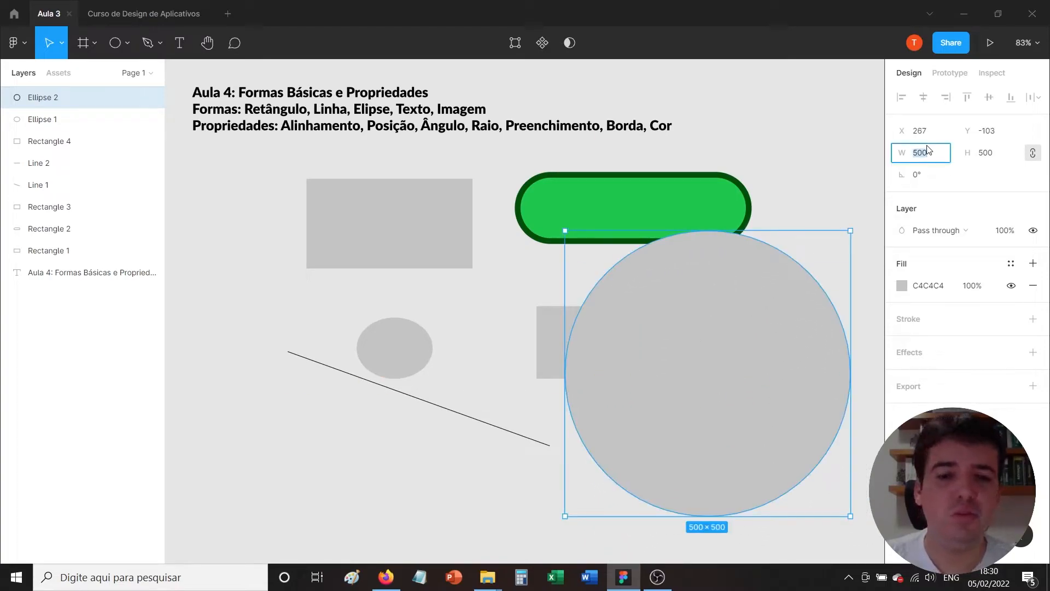
key("Return")
left_click_drag(616, 284, 820, 145)
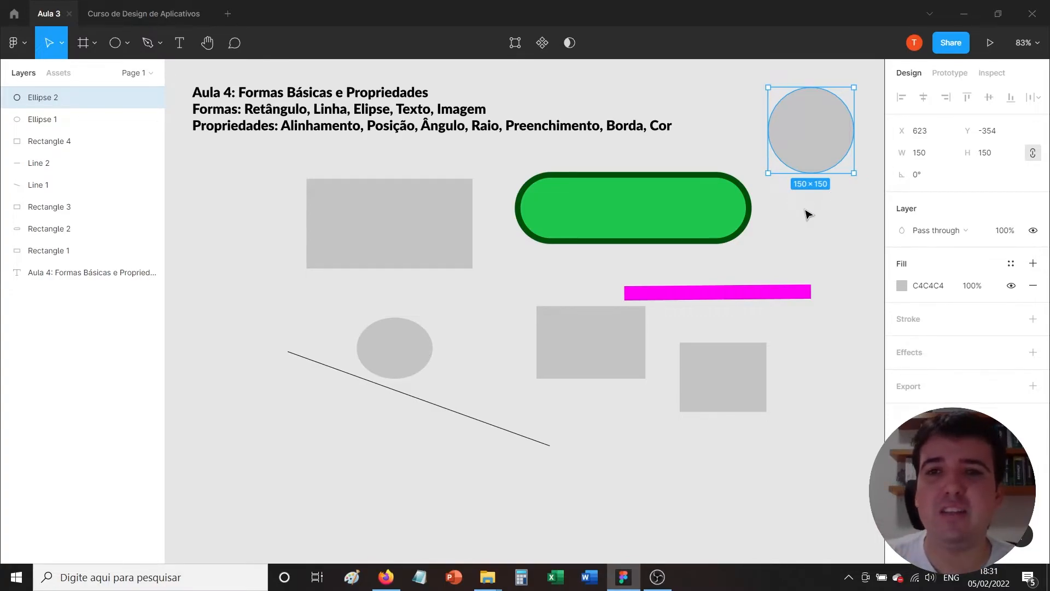
- Set the green pill's width and height to 200 and shift it slightly up and to the right
left_click(700, 222)
left_click_drag(750, 248, 723, 236)
left_click(940, 157)
type("200")
key("Return")
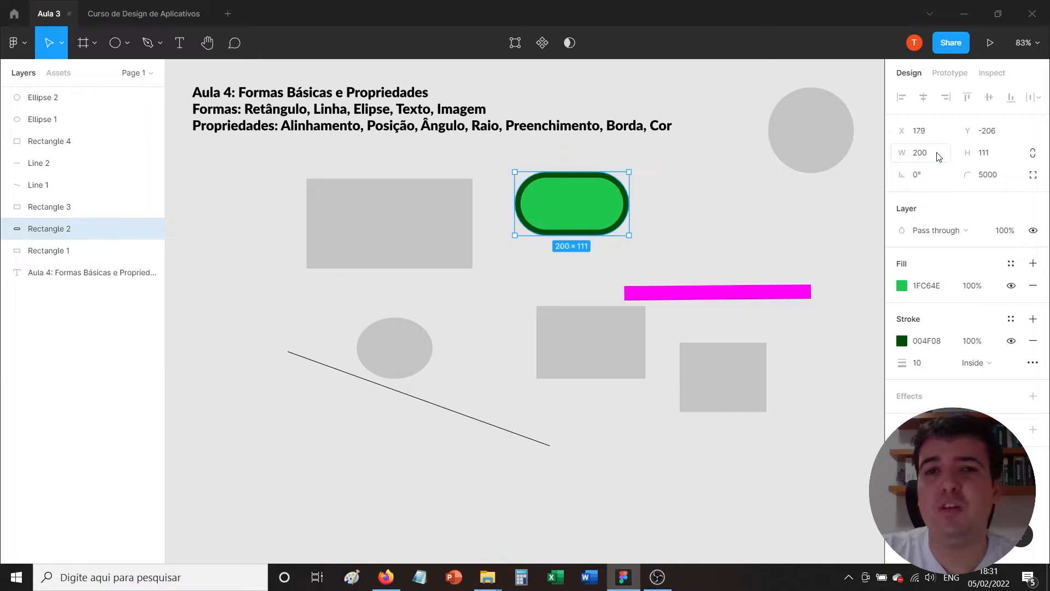
left_click(999, 164)
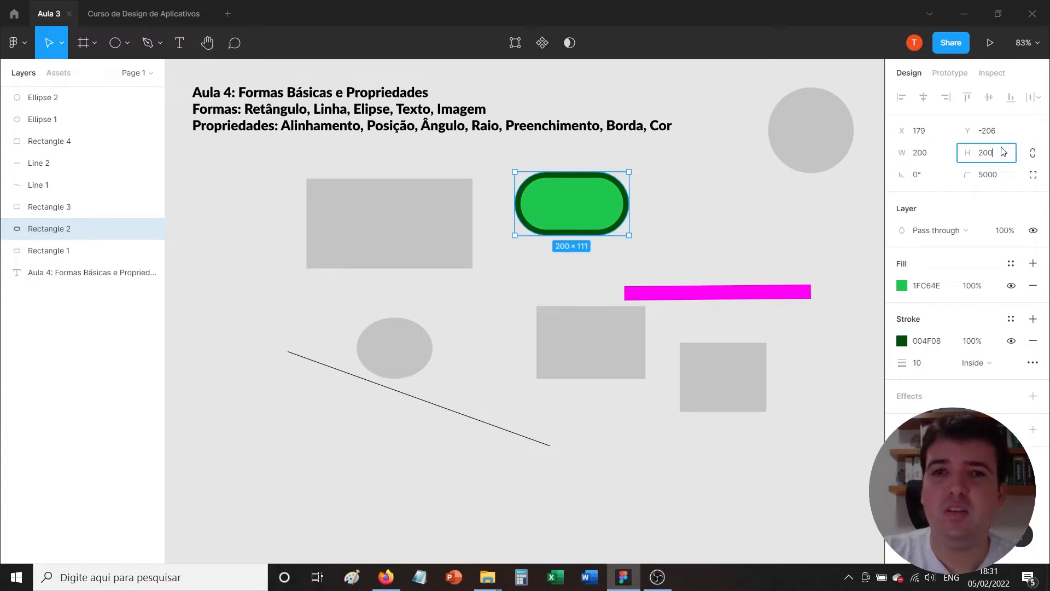
type("200")
key("Return")
left_click_drag(612, 228, 631, 202)
- Move the grey circle closer to the green circle, to about X 548, Y -274, and fill it with red FD0000
left_click_drag(804, 146, 747, 178)
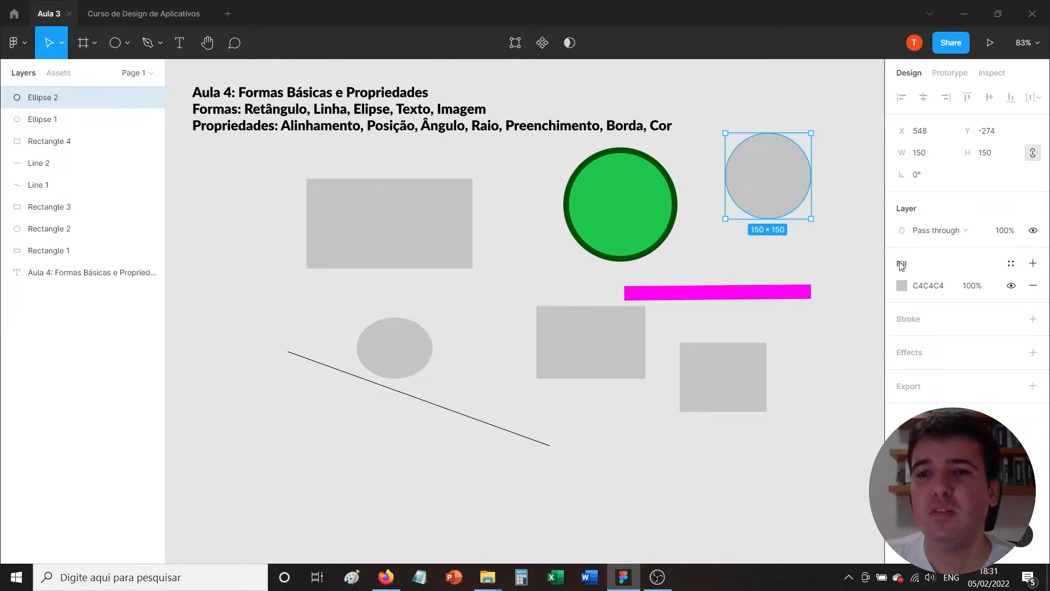
left_click(903, 285)
left_click_drag(835, 258, 889, 219)
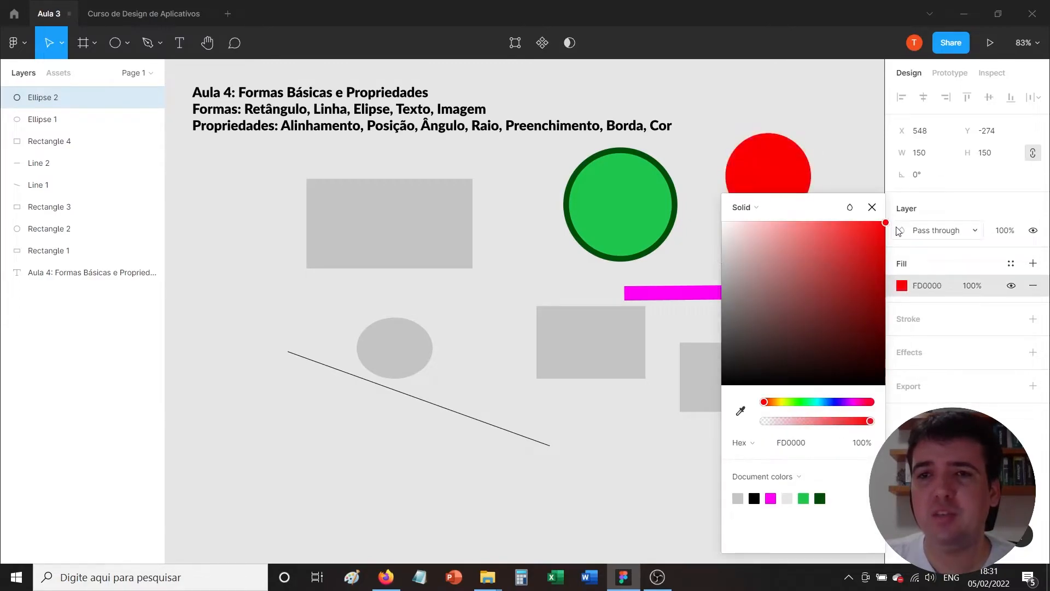
- Add a black stroke with thickness 20 to the red circle and move it to about X 577, Y -299
left_click(1033, 319)
left_click(906, 361)
type("20")
key("Return")
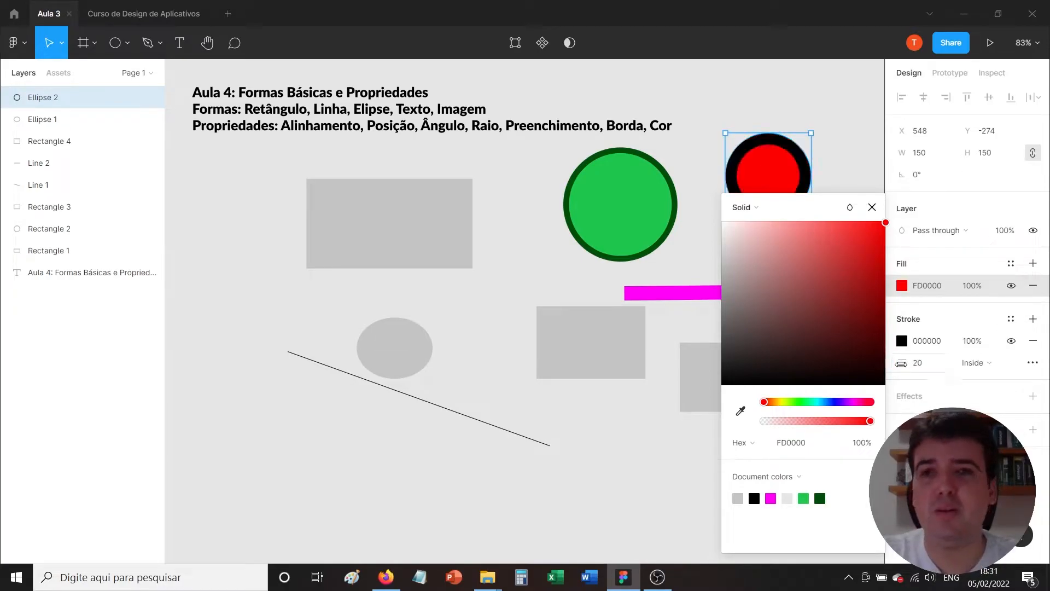
left_click(831, 169)
mouse_move(768, 175)
left_mouse_down()
mouse_move(752, 153)
mouse_move(785, 161)
left_mouse_up()
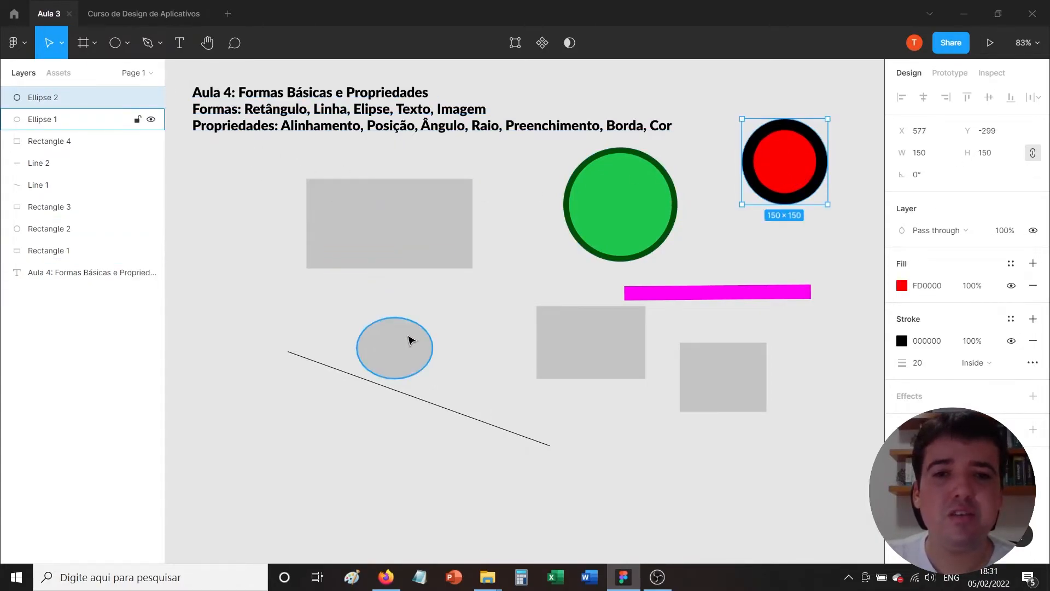
- Select the ellipse, both lines and the two small rectangles, move them together up and to the left, and deselect them
left_click_drag(251, 276, 804, 430)
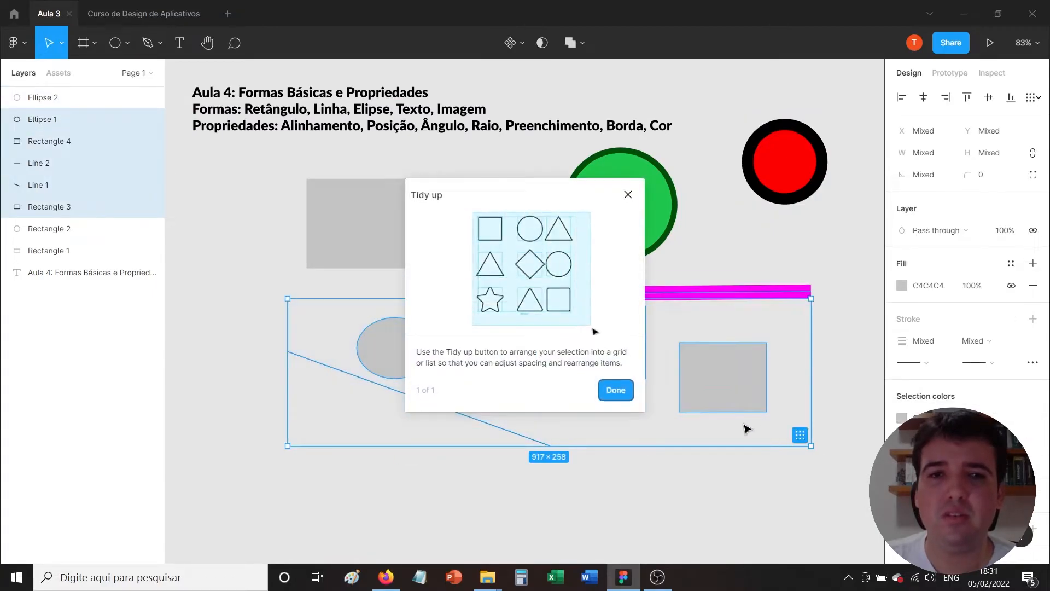
left_click(610, 392)
left_click_drag(601, 362, 549, 295)
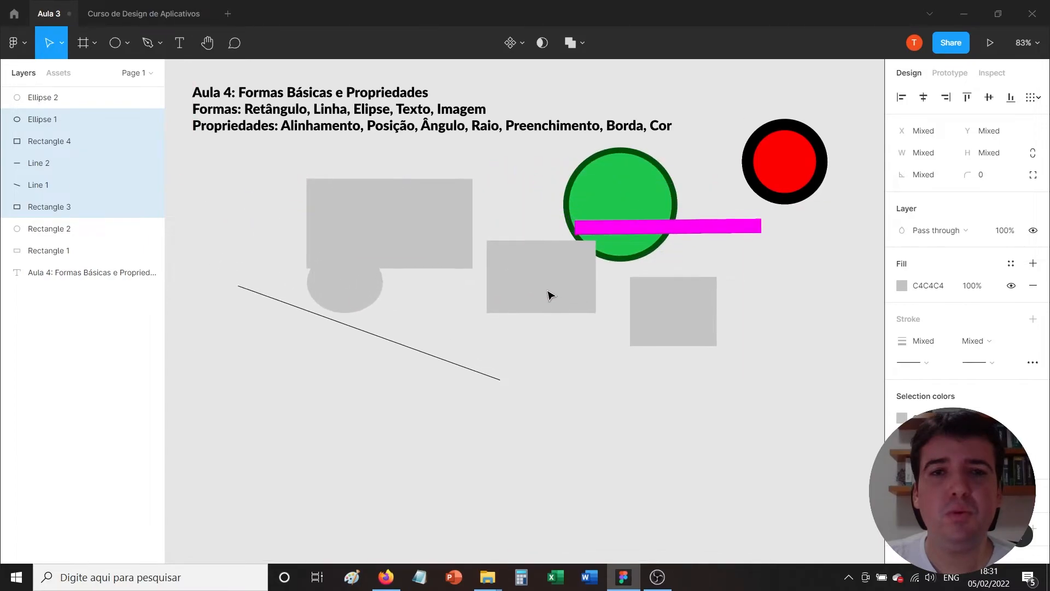
left_click(301, 415)
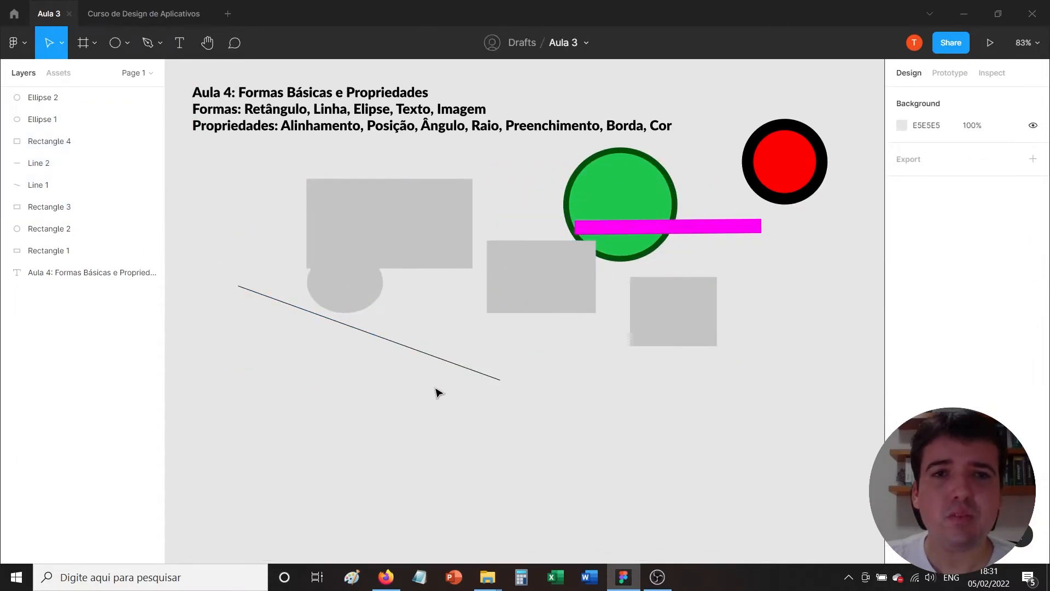
- Add the text "Figma é uma maravilha!" on the canvas below the sloping black line
left_click(180, 44)
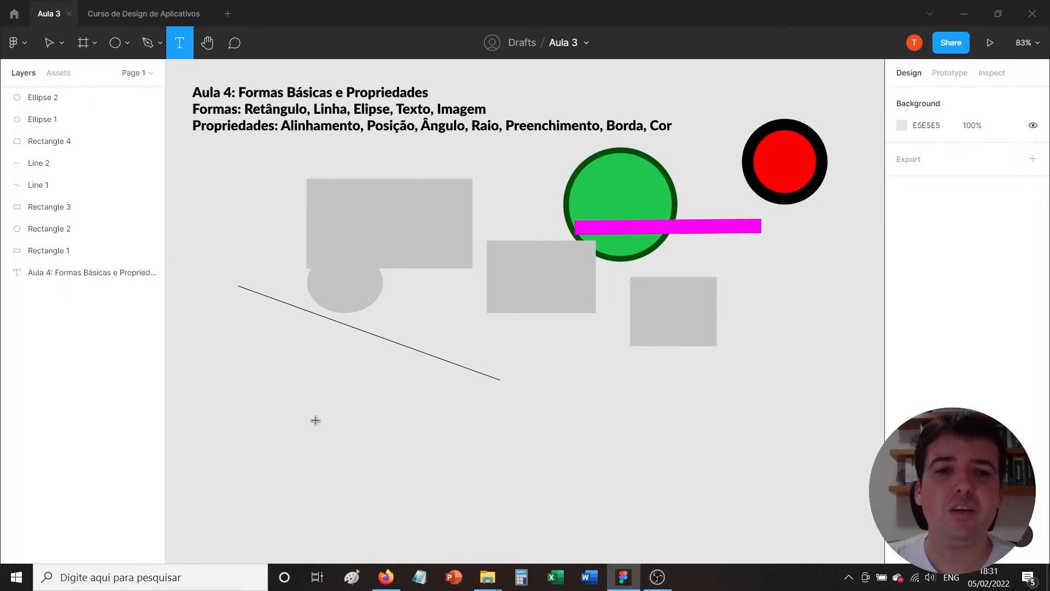
left_click(316, 421)
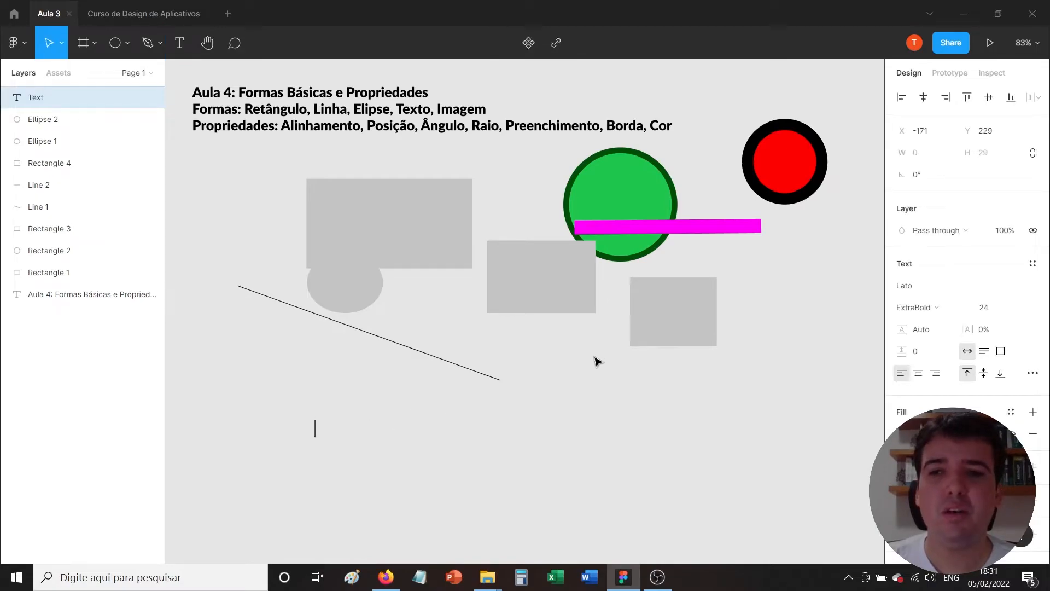
type("F")
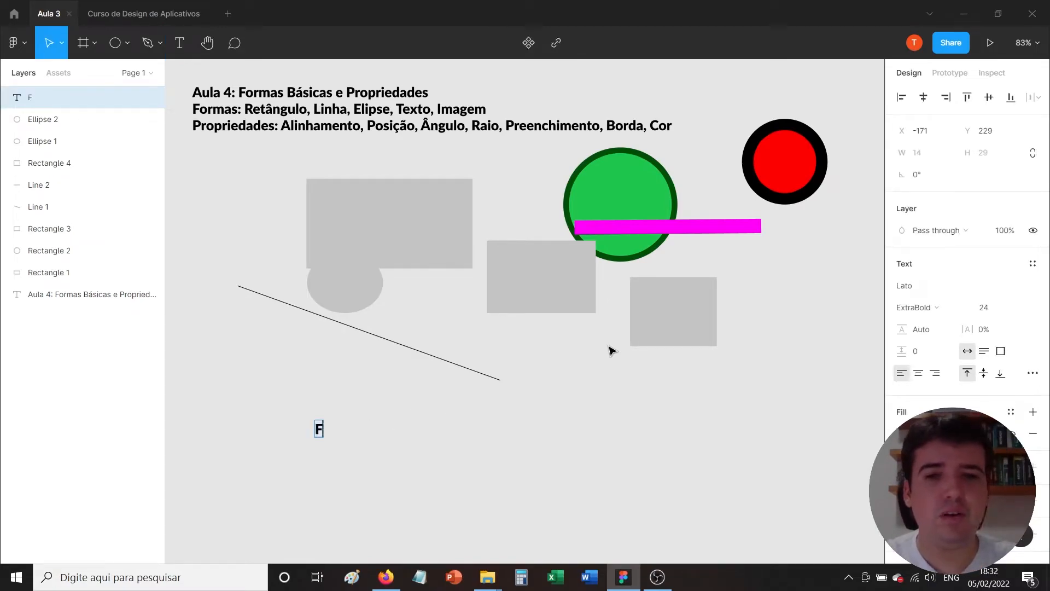
type("igma é u")
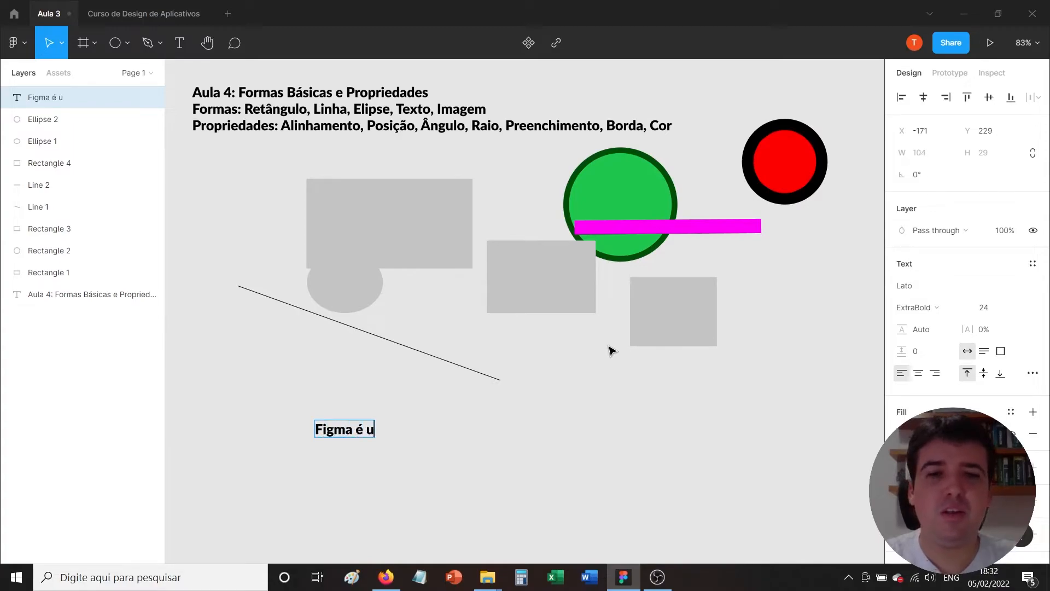
type("ma maravilha!")
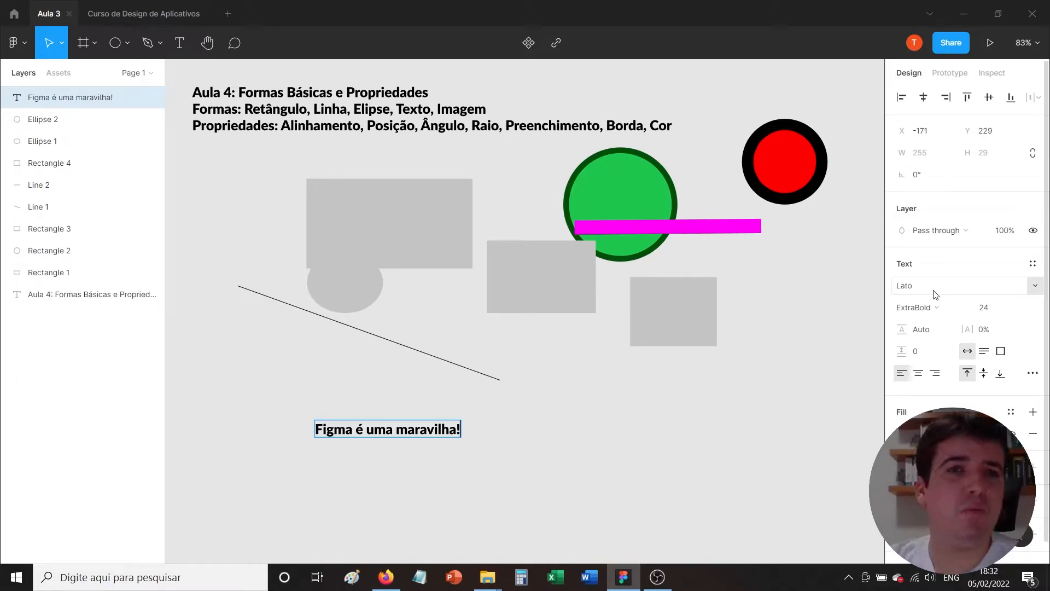
- Move the text "Figma é uma maravilha!" to about X -77, Y 251
left_click(415, 108)
left_click(423, 427)
left_click_drag(423, 427, 477, 439)
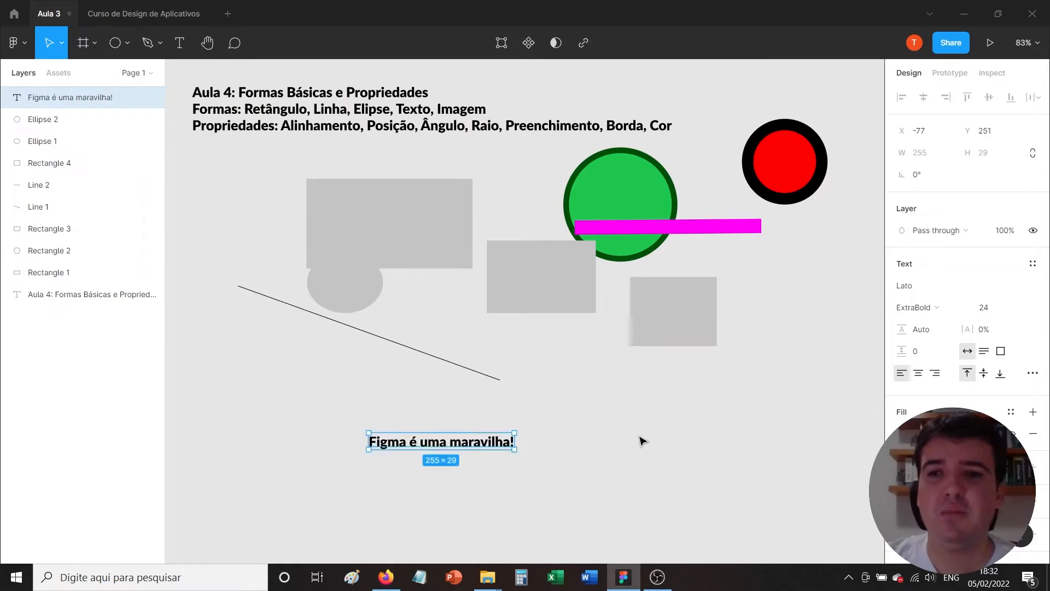
left_click(920, 130)
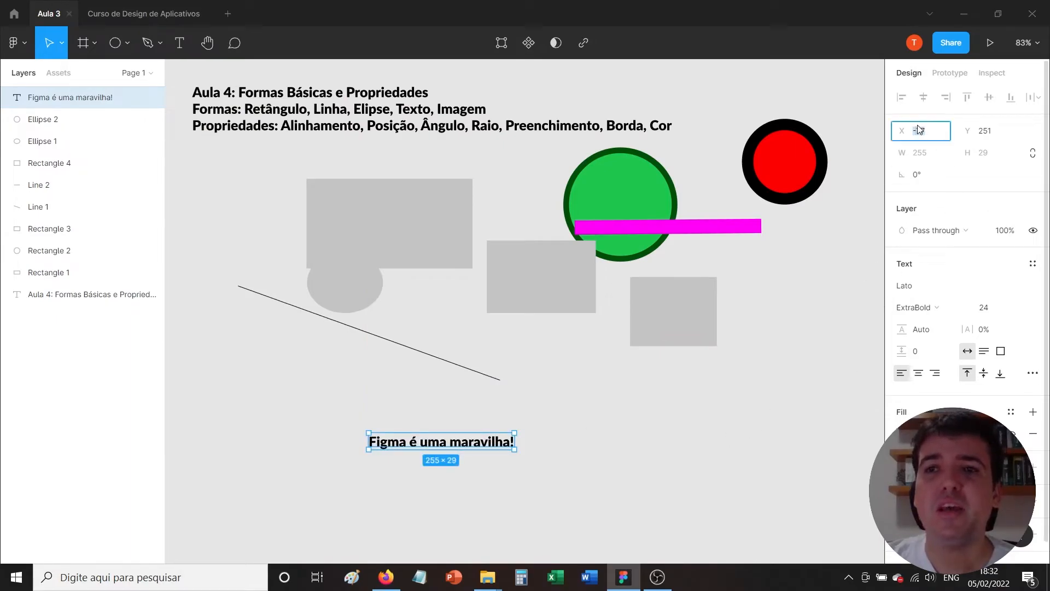
left_click(992, 134)
left_click(932, 137)
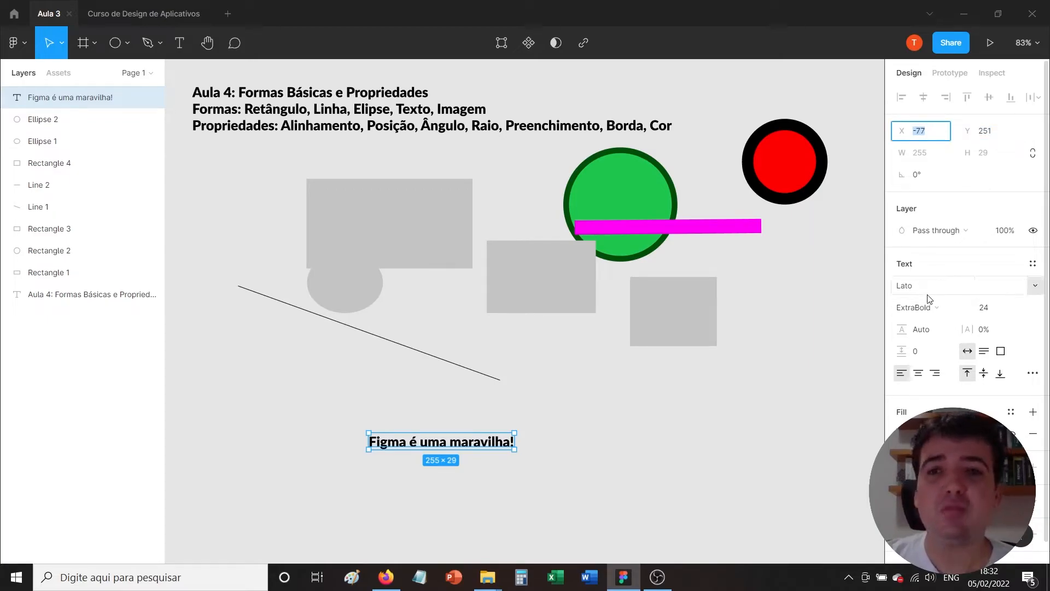
- Set the font of the text "Figma é uma maravilha!" to Roboto and deselect it
left_click(947, 292)
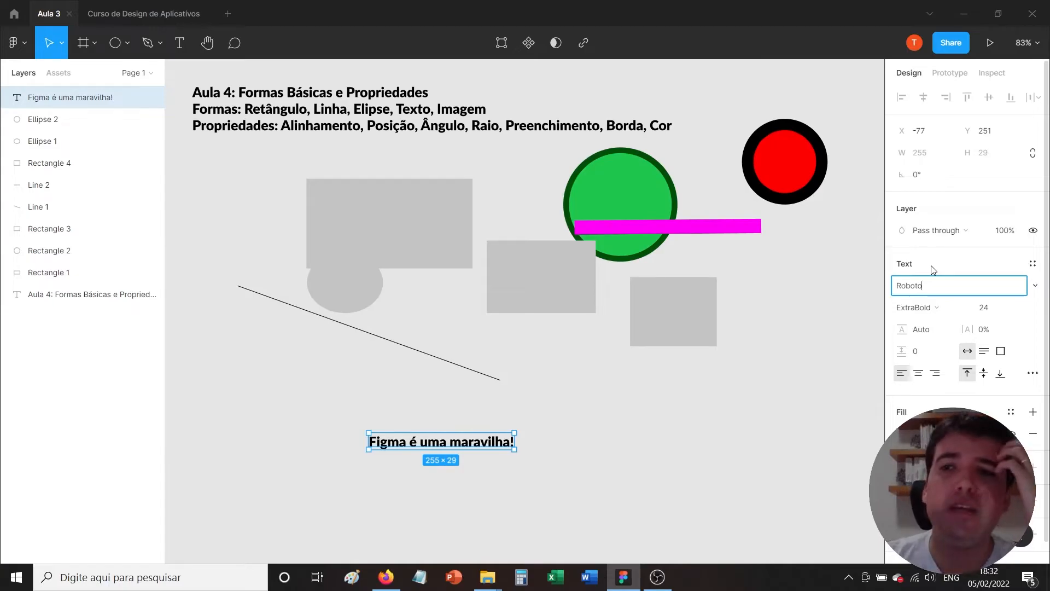
key("Return")
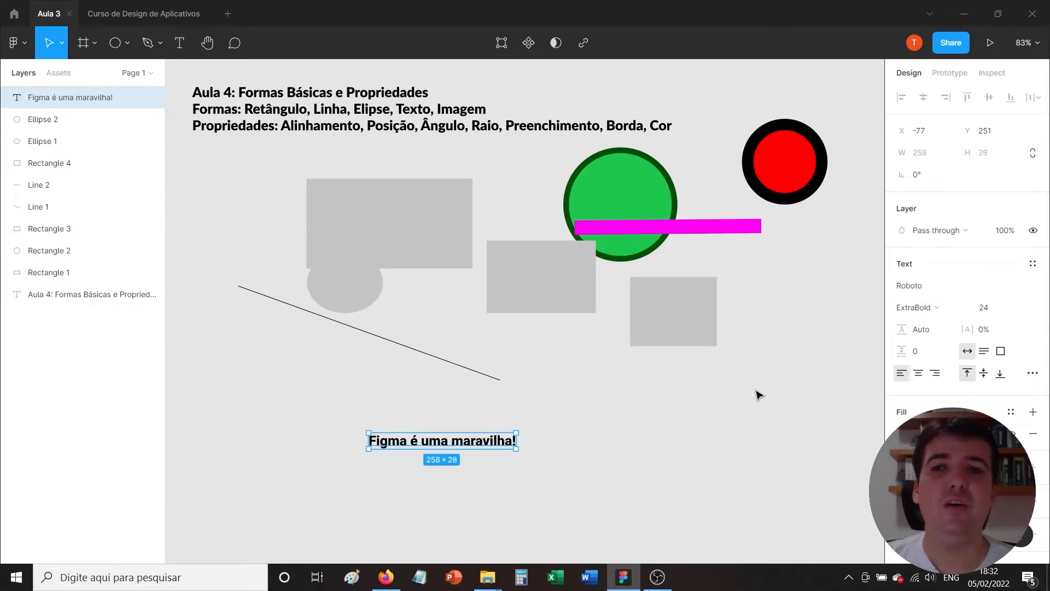
left_click(930, 311)
left_click(861, 290)
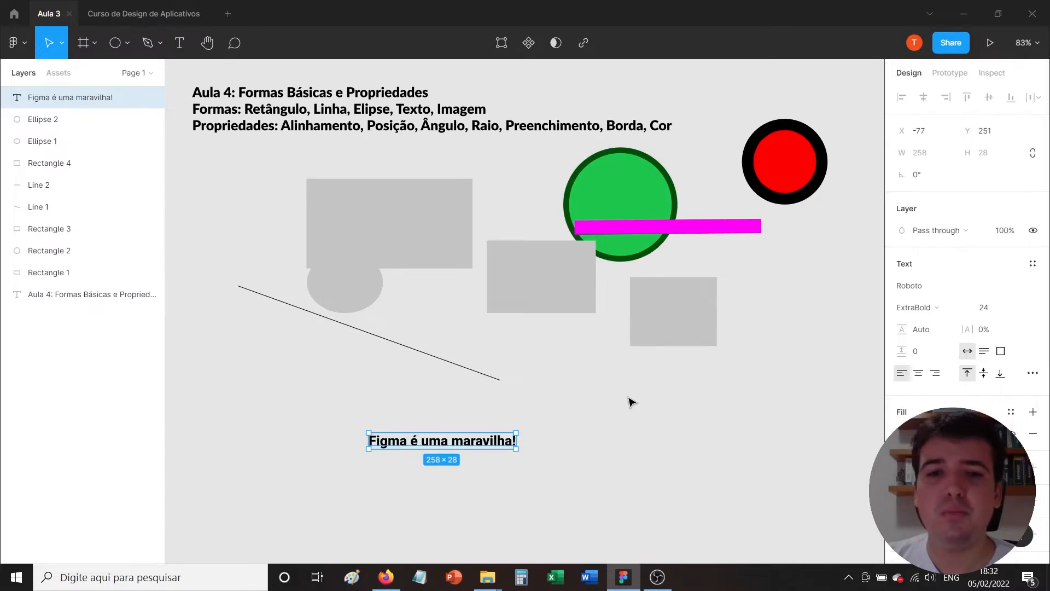
left_click(1019, 286)
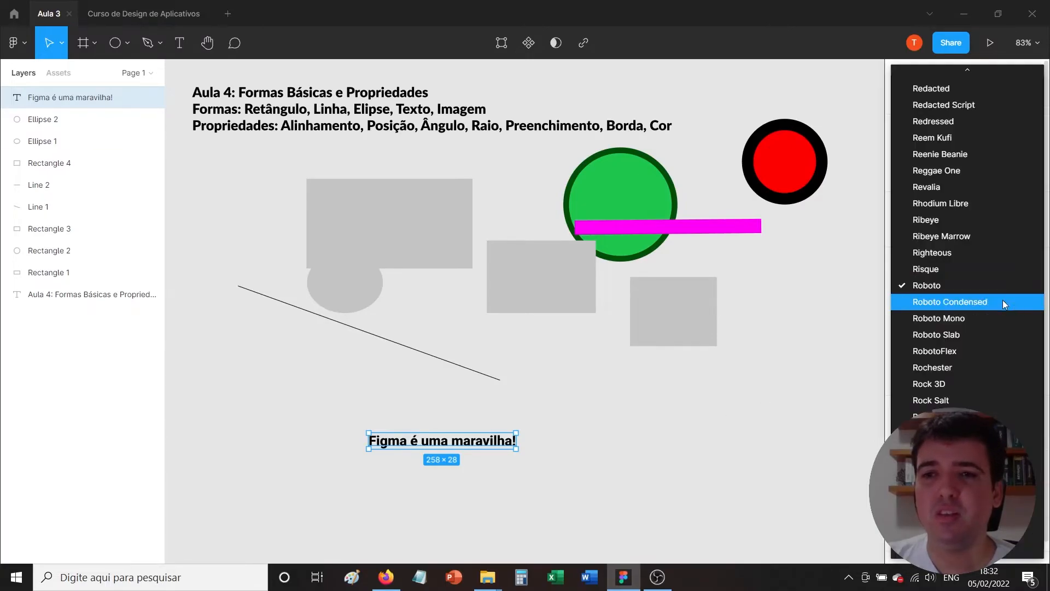
left_click(821, 298)
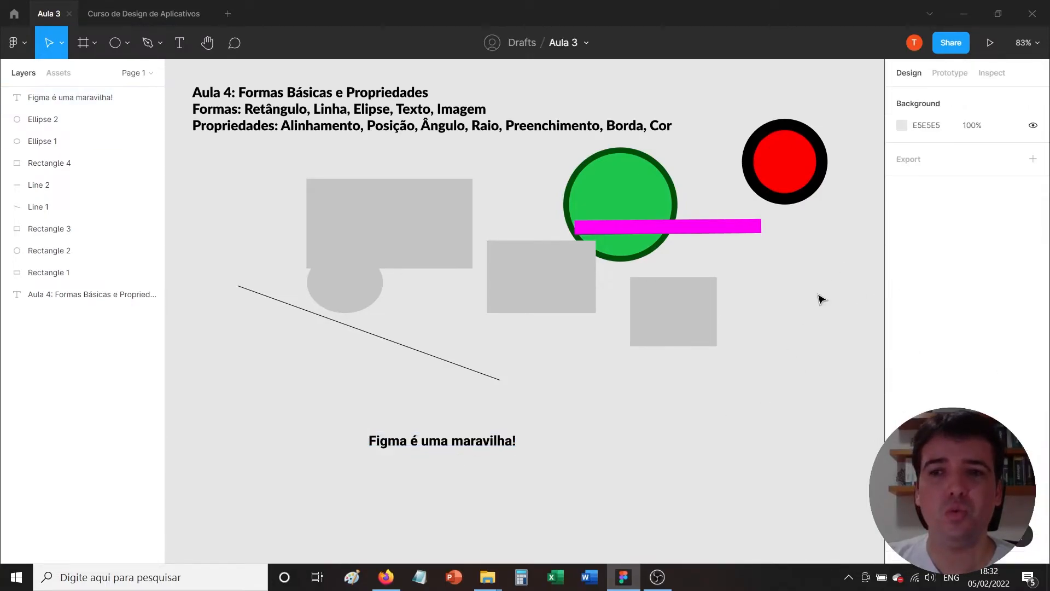
- Try the Regular and Bold weights on the text "Figma é uma maravilha!" and settle on Black
left_click(509, 446)
left_click(957, 311)
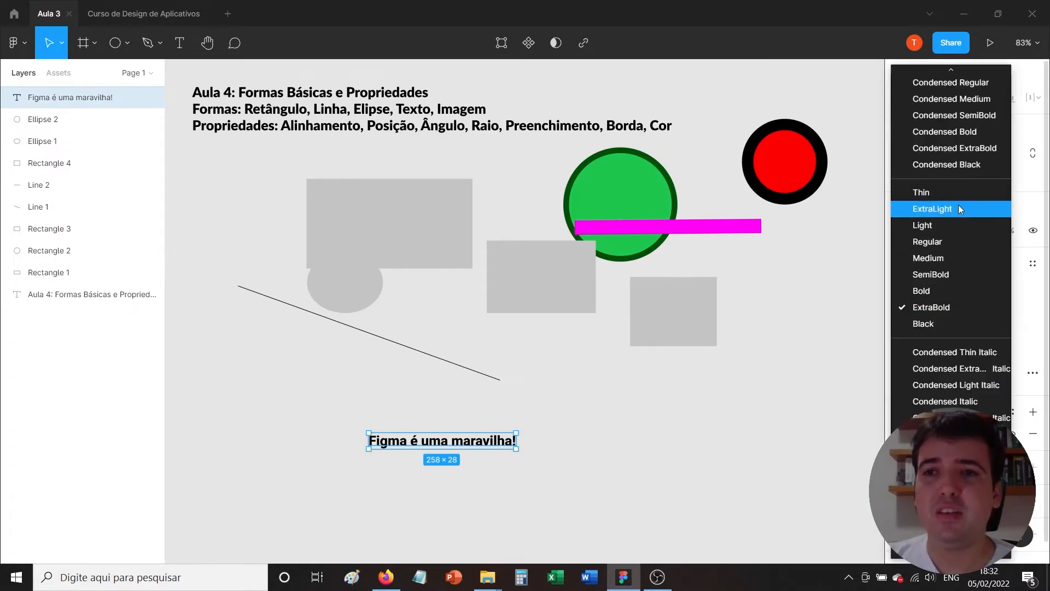
left_click(926, 241)
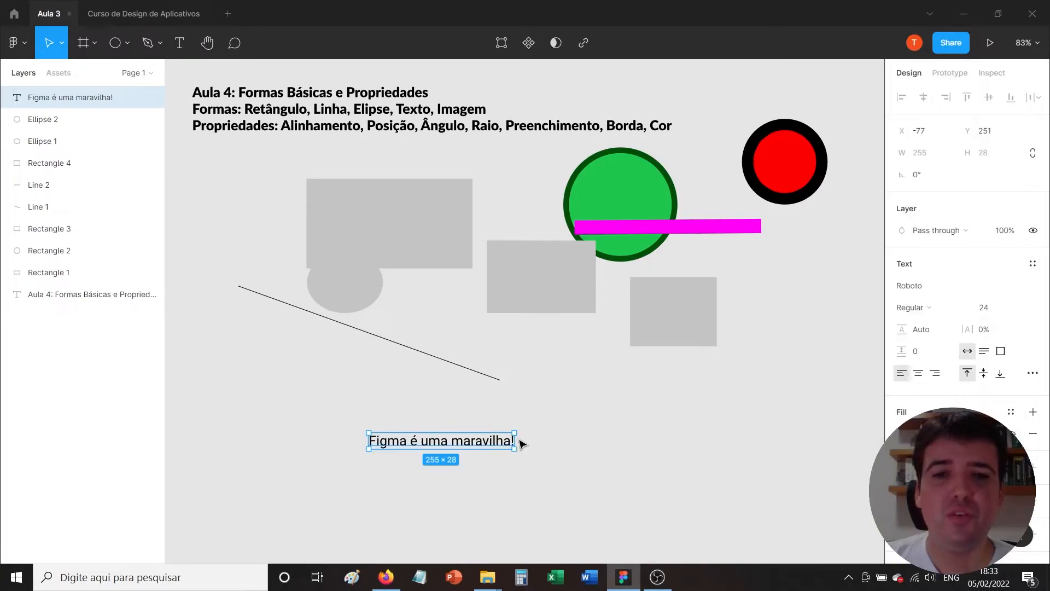
left_click(935, 304)
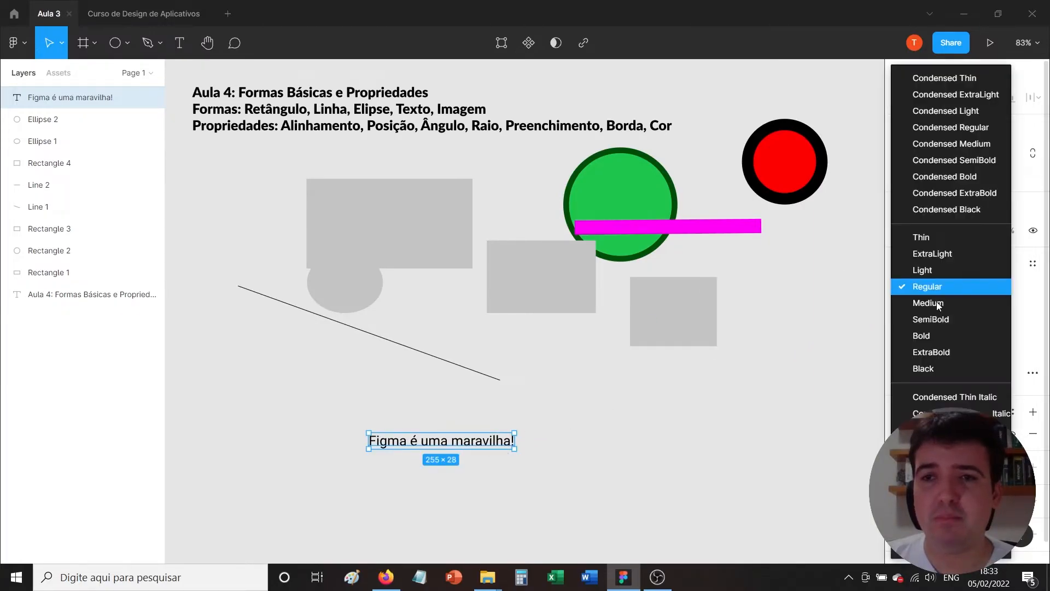
left_click(922, 336)
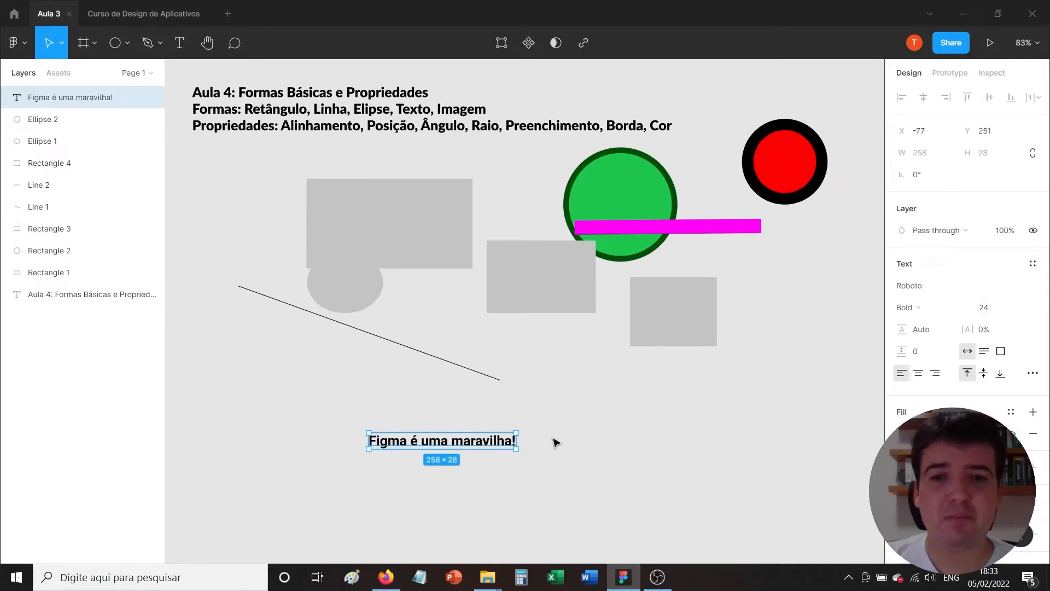
left_click(922, 308)
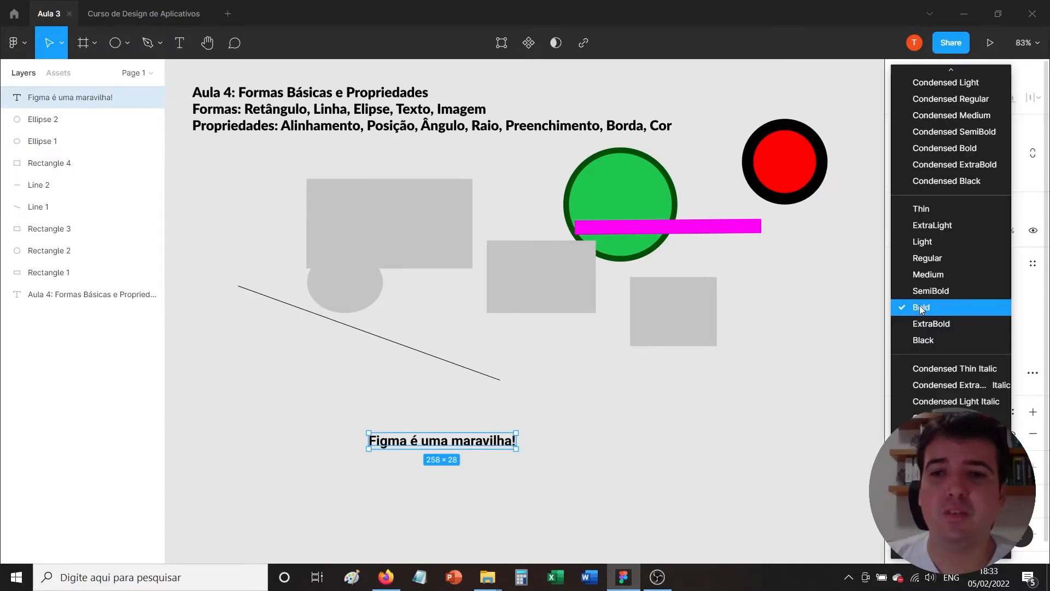
left_click(940, 347)
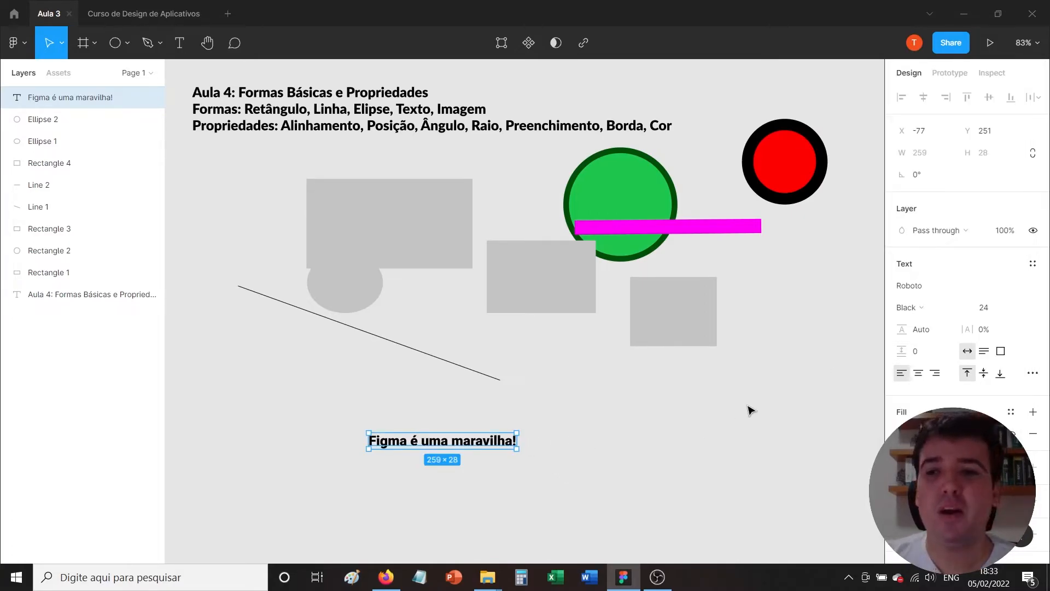
- Try font size 13 on the text, settle on 64, and move the text to about X -133, Y 221
left_click(1017, 308)
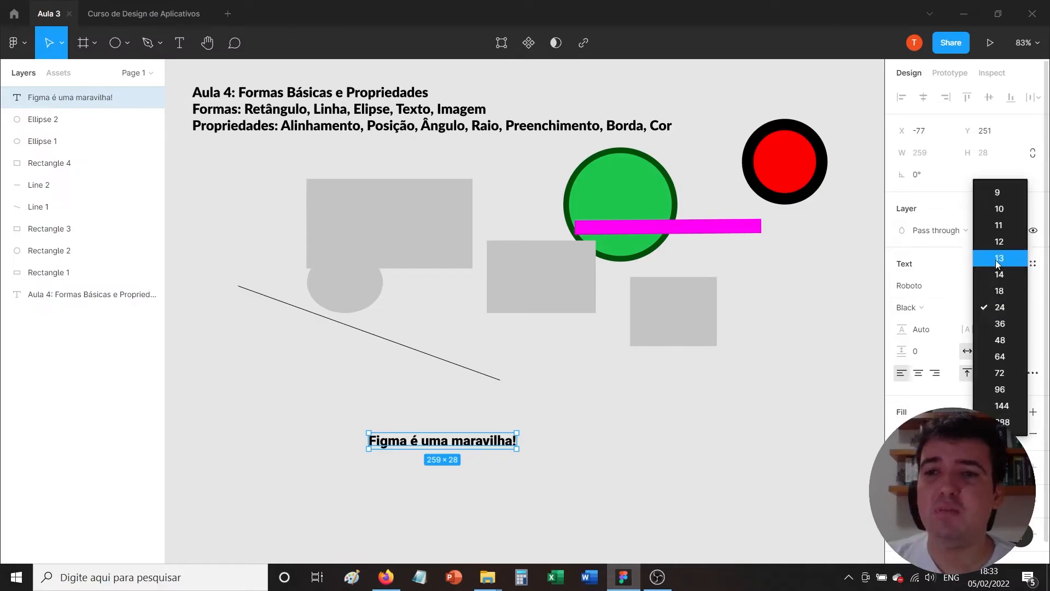
left_click(1001, 259)
left_click(1018, 307)
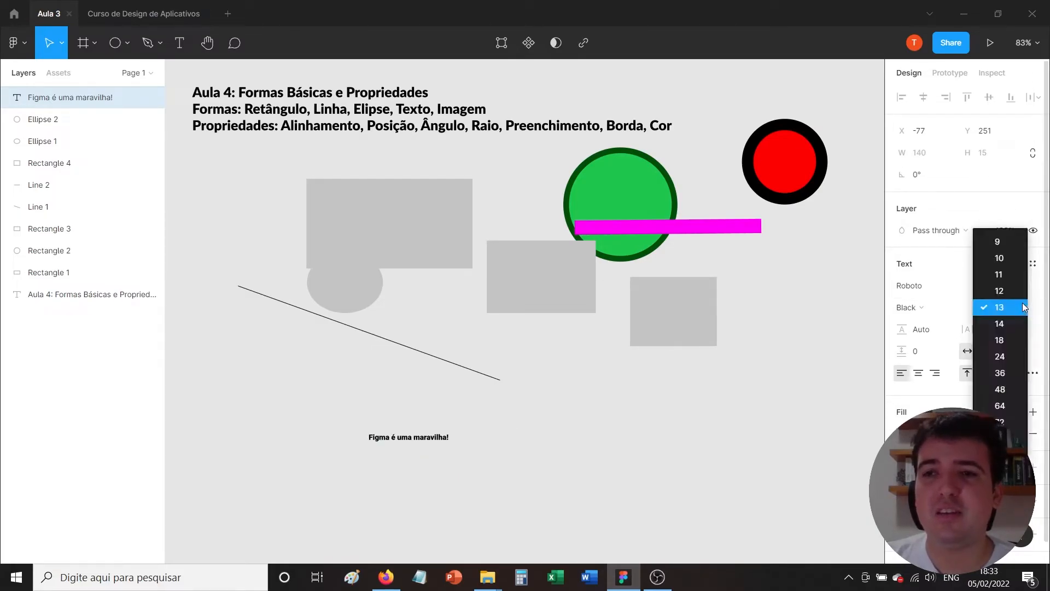
left_click(1002, 395)
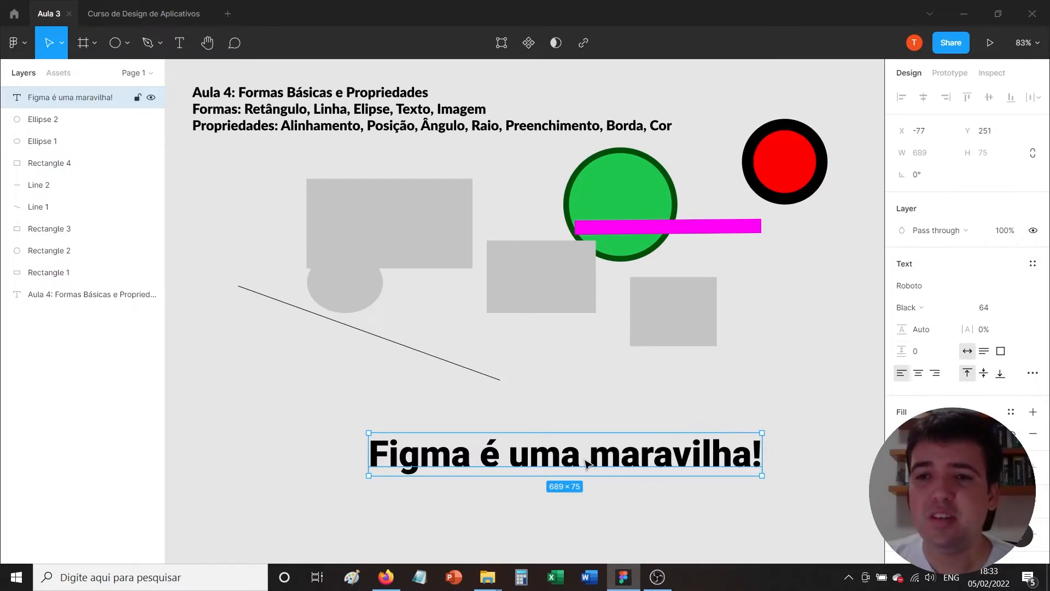
left_click_drag(576, 459, 545, 442)
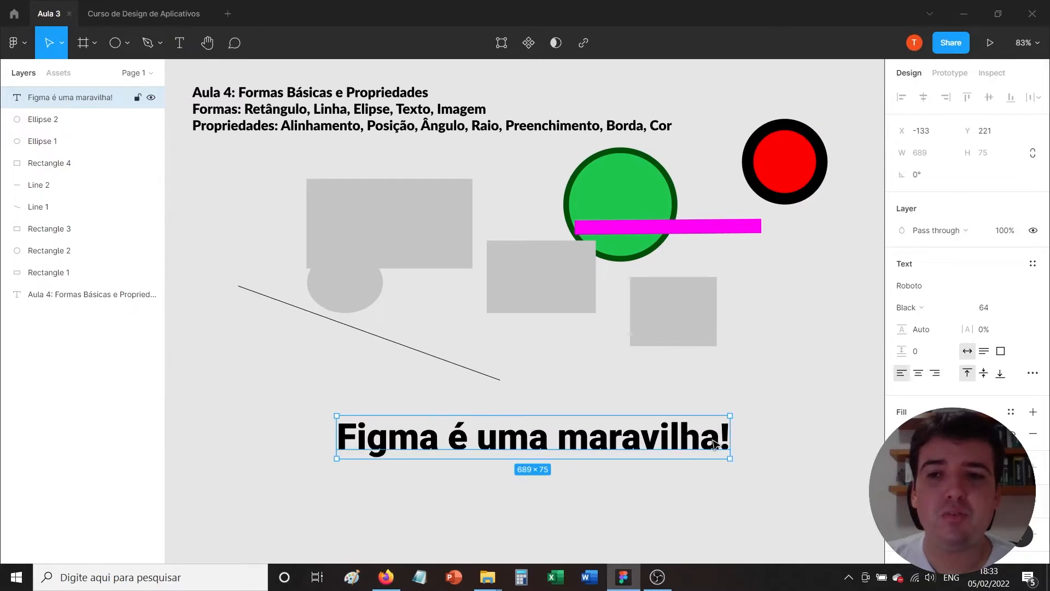
- Widen the text box to about 818 and align its text to the right after trying centre alignment
left_click_drag(738, 438, 804, 438)
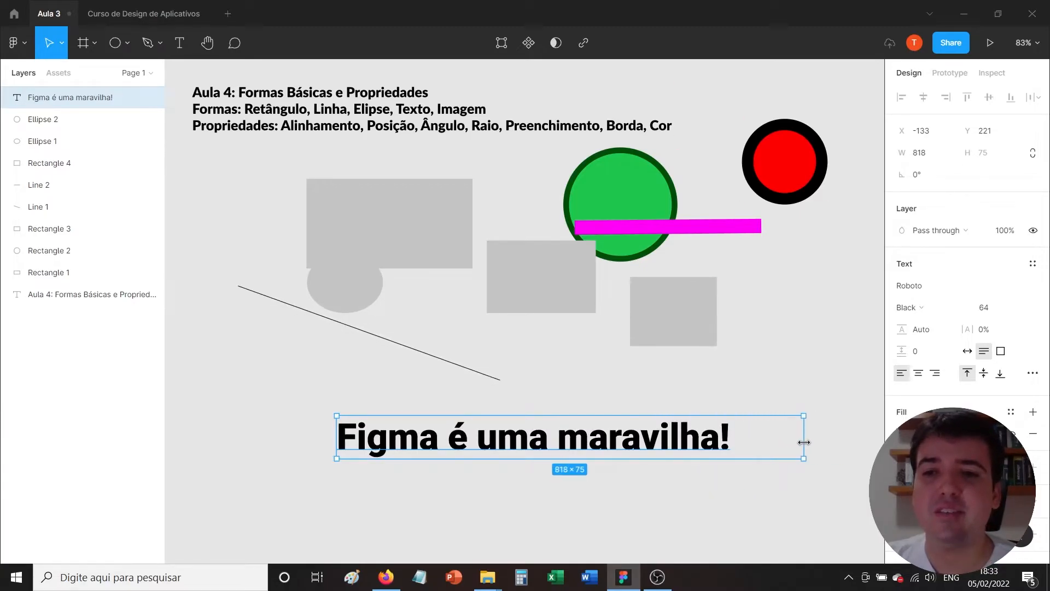
left_click(921, 375)
left_click(936, 373)
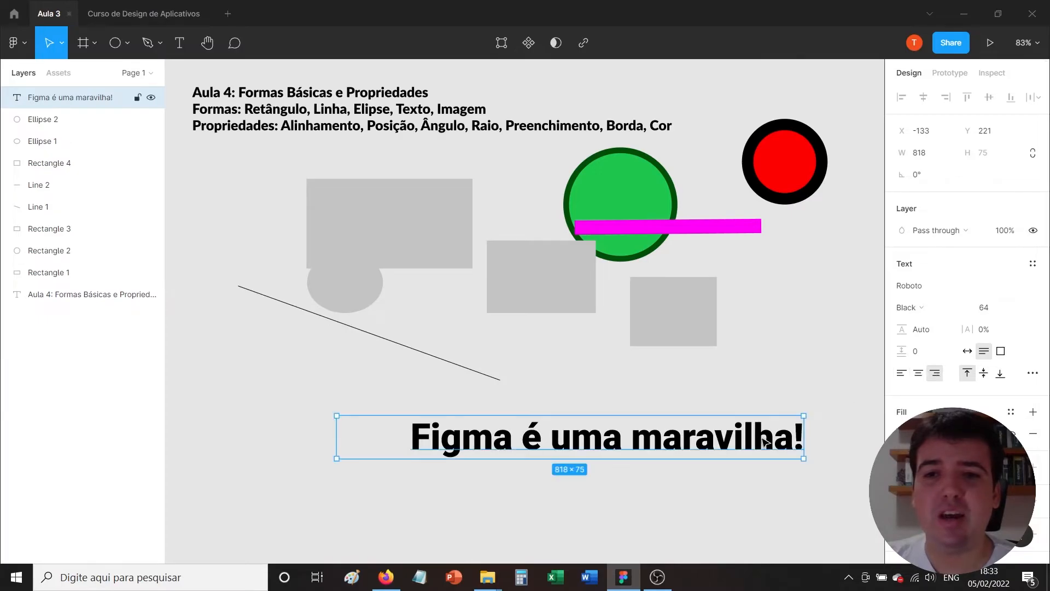
- Fill the text "Figma é uma maravilha!" with blue 2400FF and move it to about X -386, Y 186
left_click_drag(733, 441, 679, 443)
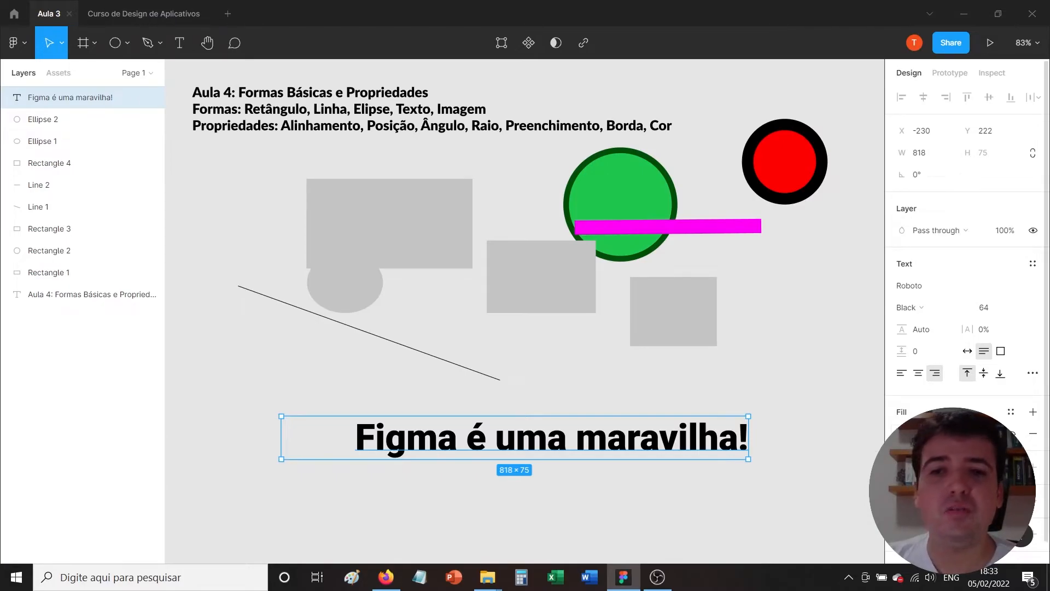
left_click(902, 434)
left_click(837, 402)
left_click_drag(870, 270, 895, 218)
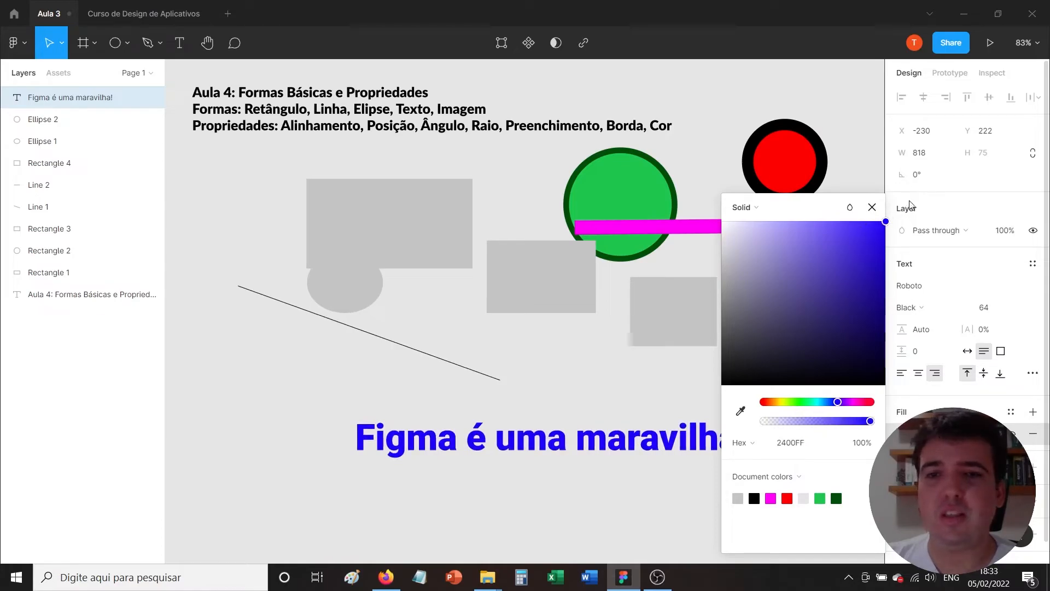
mouse_move(820, 402)
left_mouse_down()
mouse_move(769, 401)
mouse_move(838, 402)
left_mouse_up()
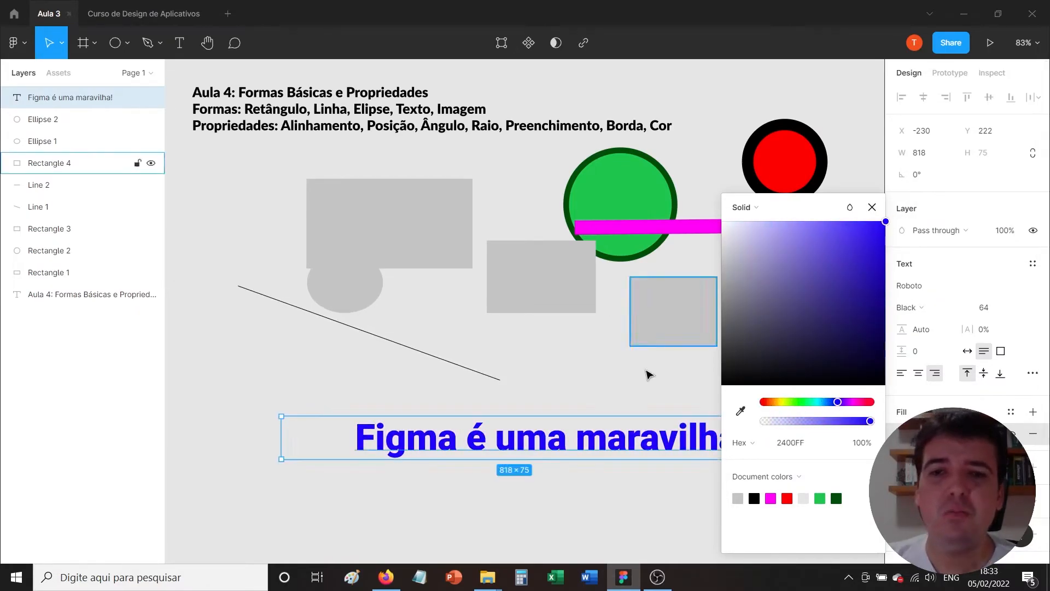
left_click(303, 393)
left_click_drag(422, 449, 336, 432)
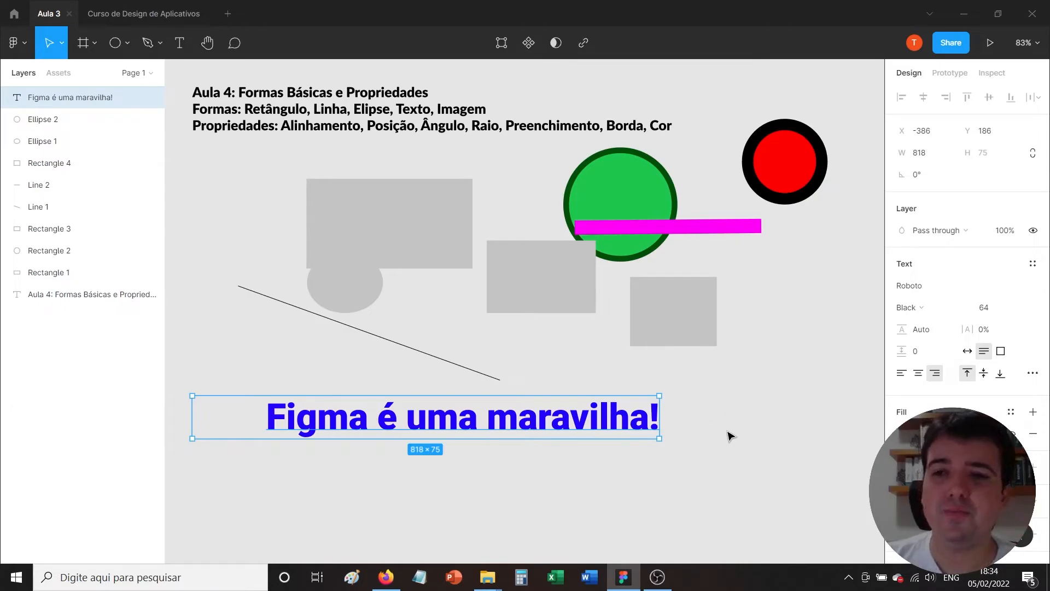
left_click(706, 417)
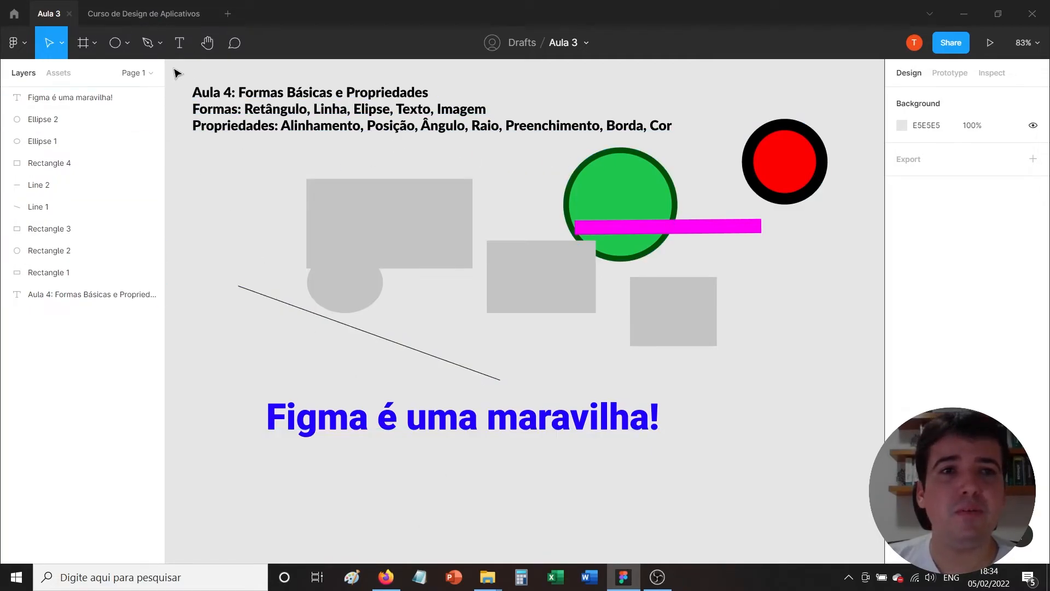
- Place the image "Thumbnail - Aula 4" beside the blue text, below the small rectangle, at about 319 × 179
left_click(127, 50)
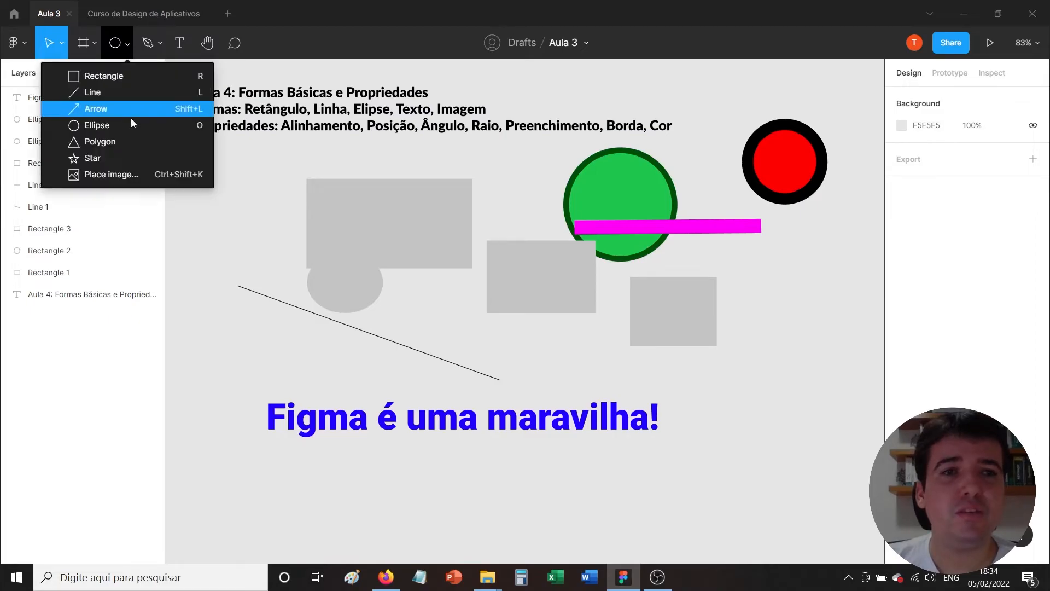
left_click(126, 180)
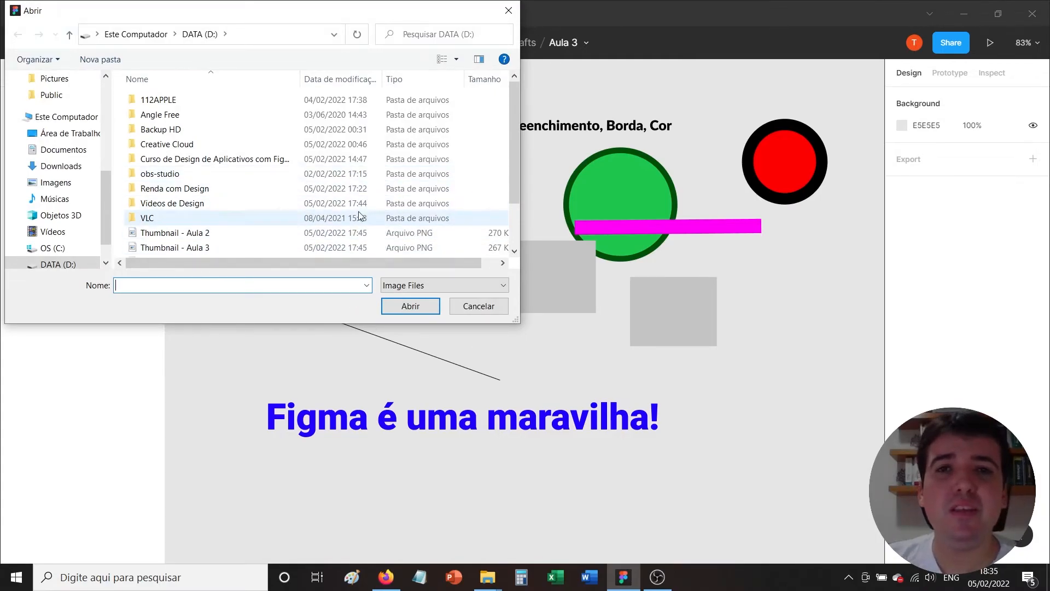
scroll(280, 220, "down", 2)
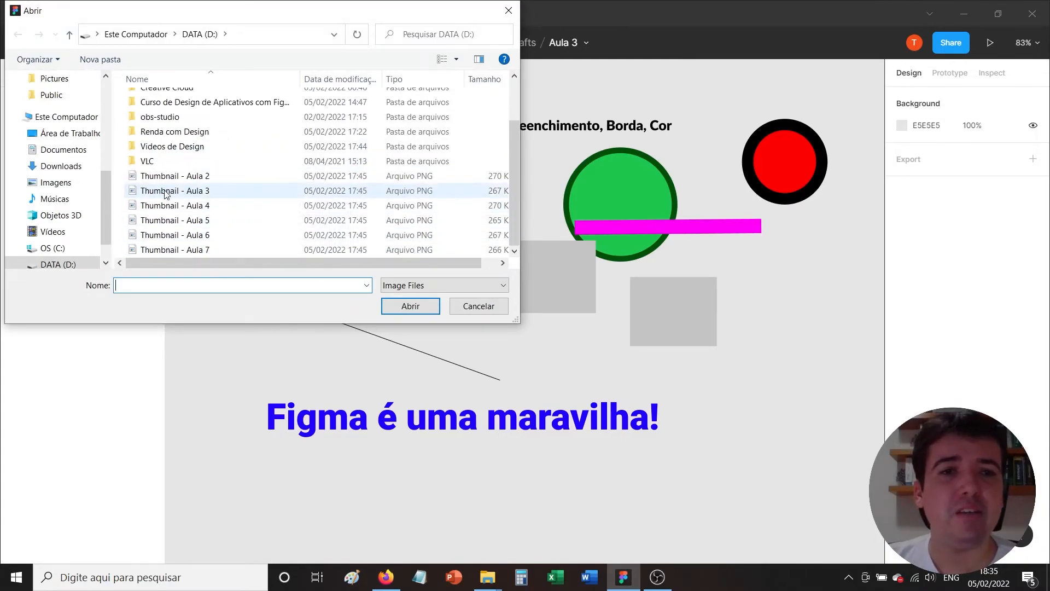
left_click(173, 207)
left_click(409, 306)
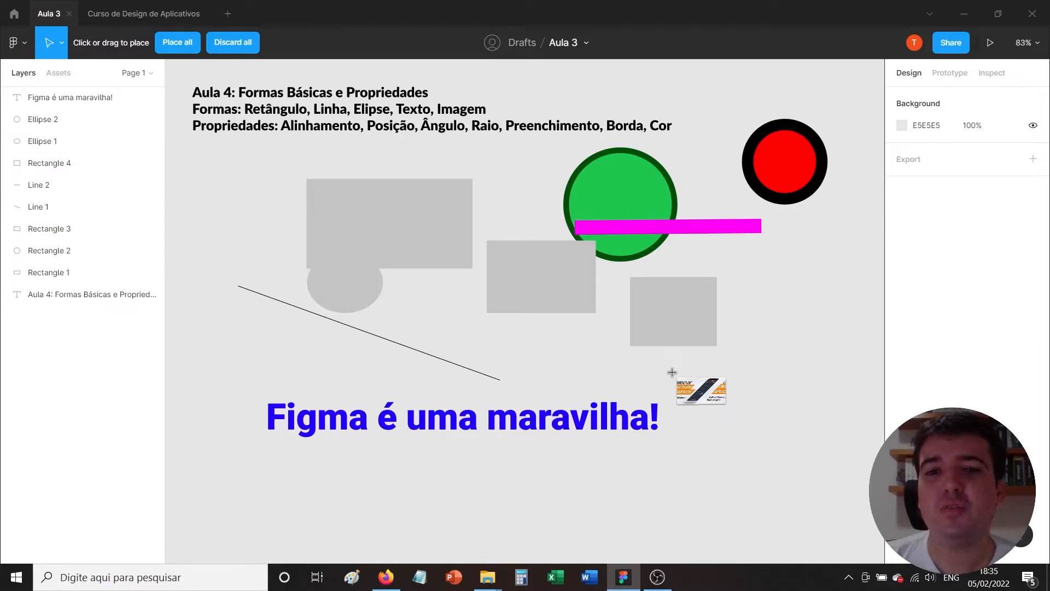
left_click_drag(684, 368, 867, 469)
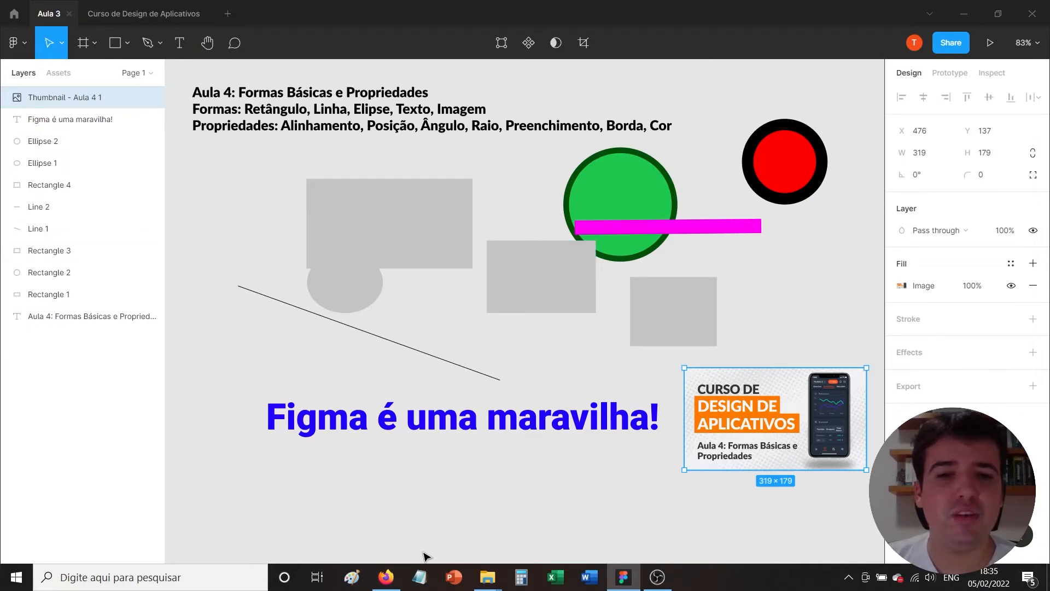
- Switch to Firefox and search Google Images for "figma"
left_click(388, 575)
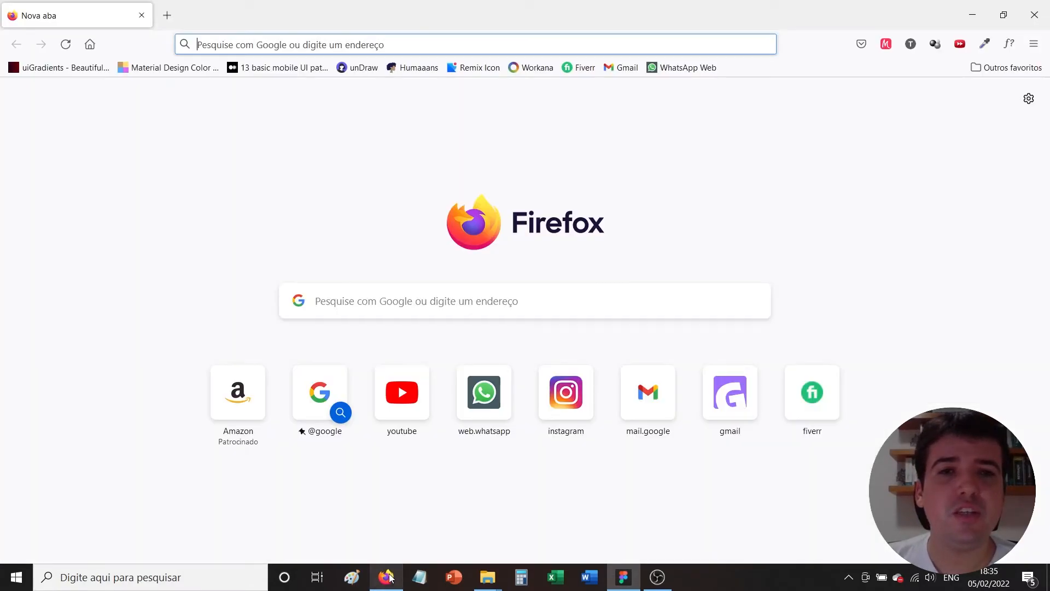
left_click(296, 43)
type("figma")
key("Return")
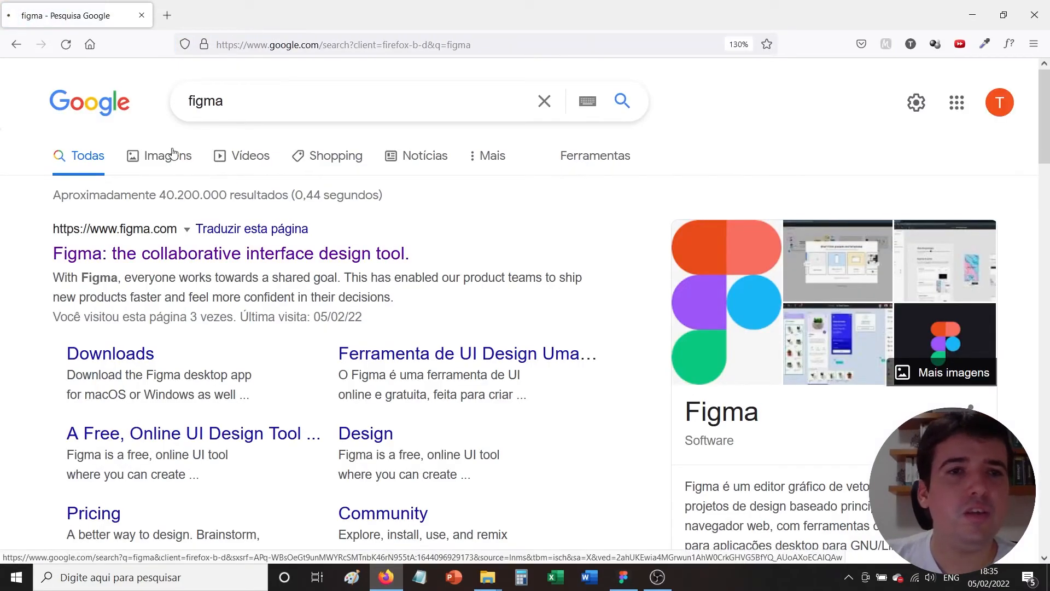
left_click(173, 155)
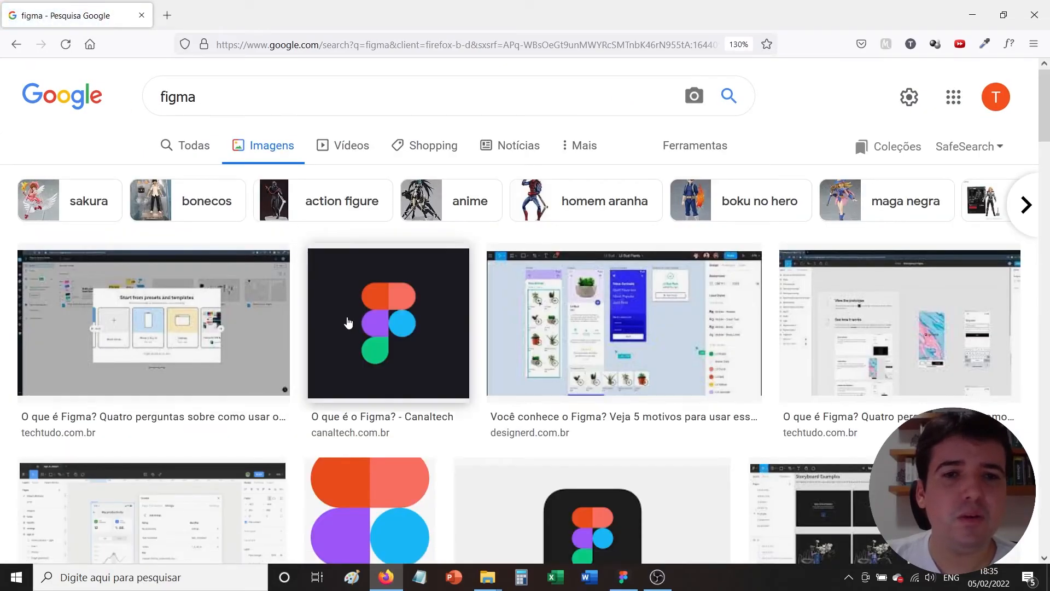
- Copy the Canaltech image of the Figma logo, paste it into the Figma file and move it below the blue text, about X 21, Y 288
right_click(383, 321)
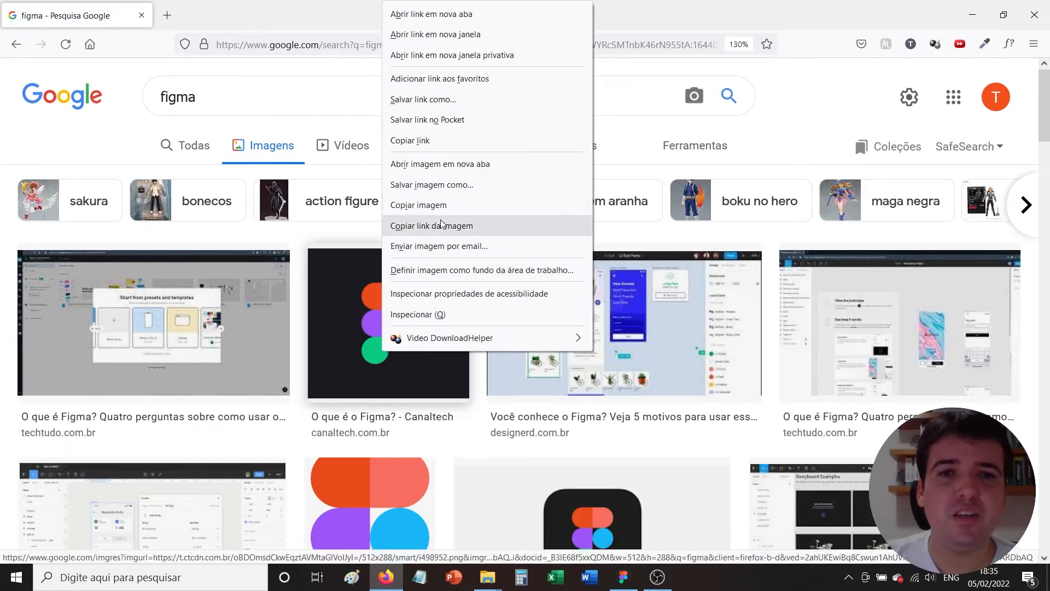
left_click(432, 206)
key("alt+Tab")
left_click(239, 221)
key("ctrl+v")
left_click_drag(532, 320, 519, 512)
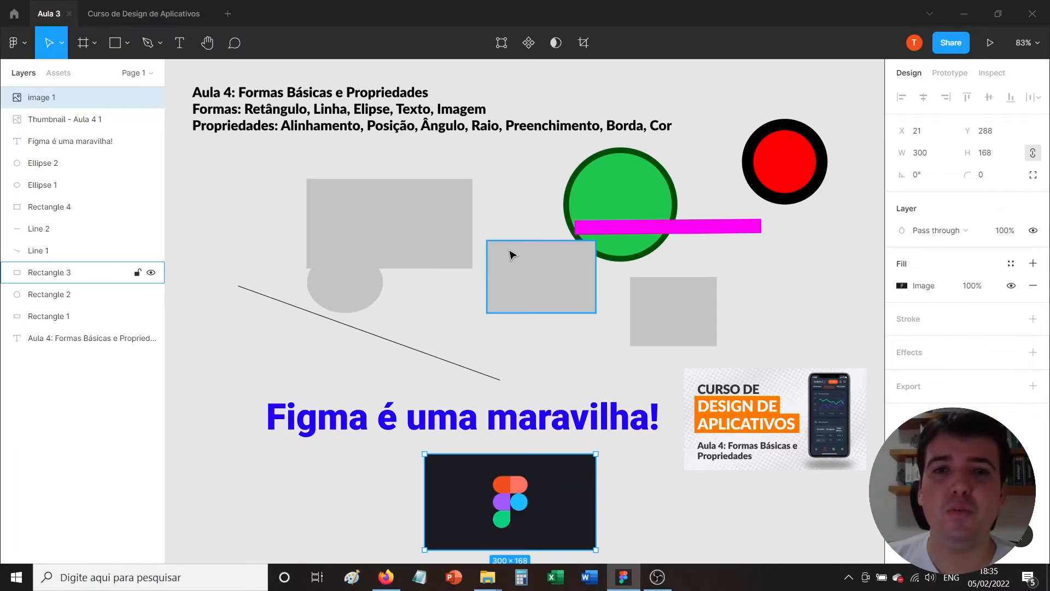
left_click(496, 206)
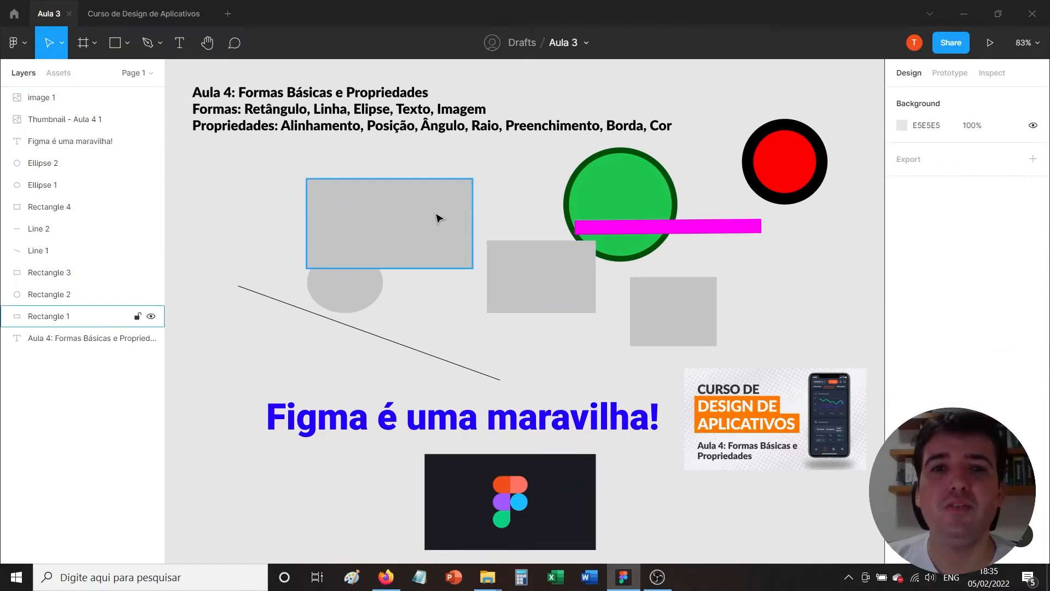